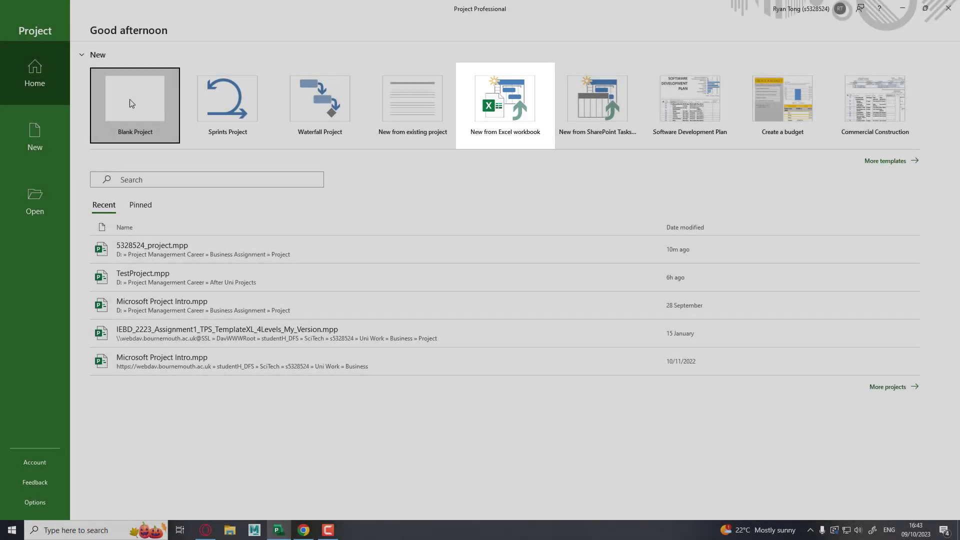
Step: Create a blank project and set its start date to Mon 08/01/2024 in the project information
left_click(131, 100)
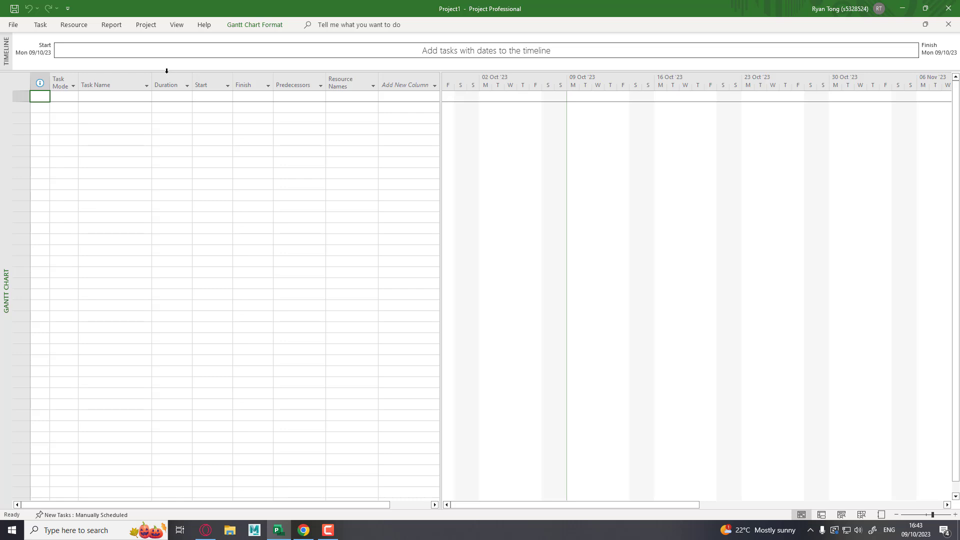
left_click(148, 26)
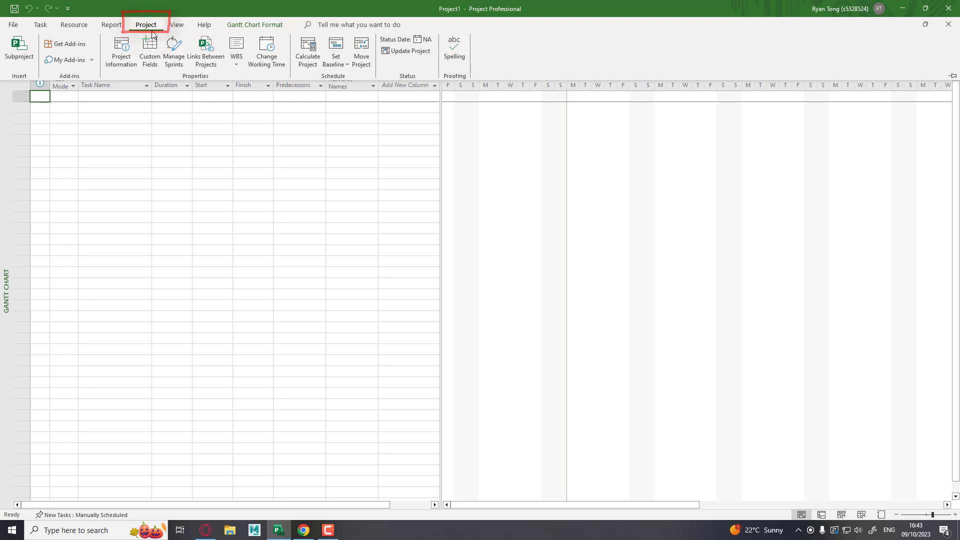
left_click(125, 47)
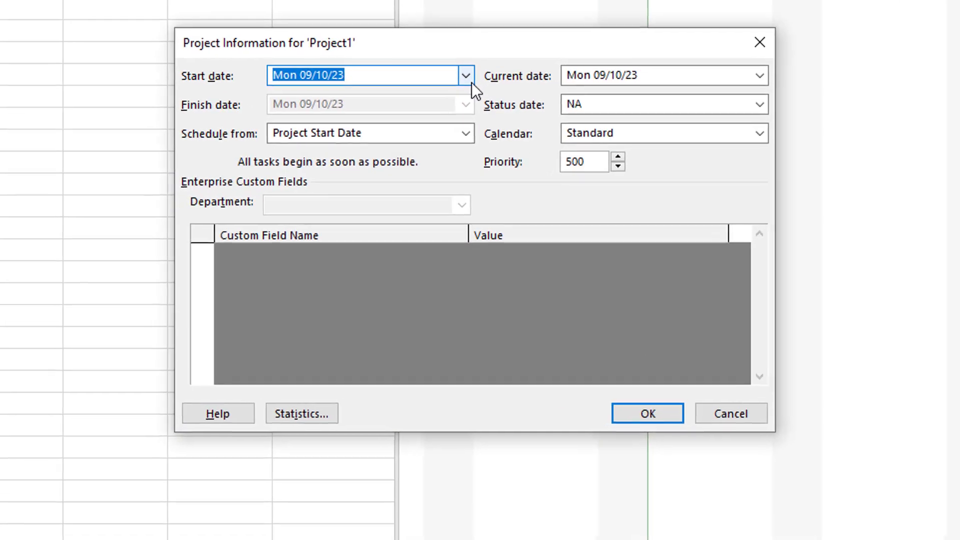
left_click(476, 174)
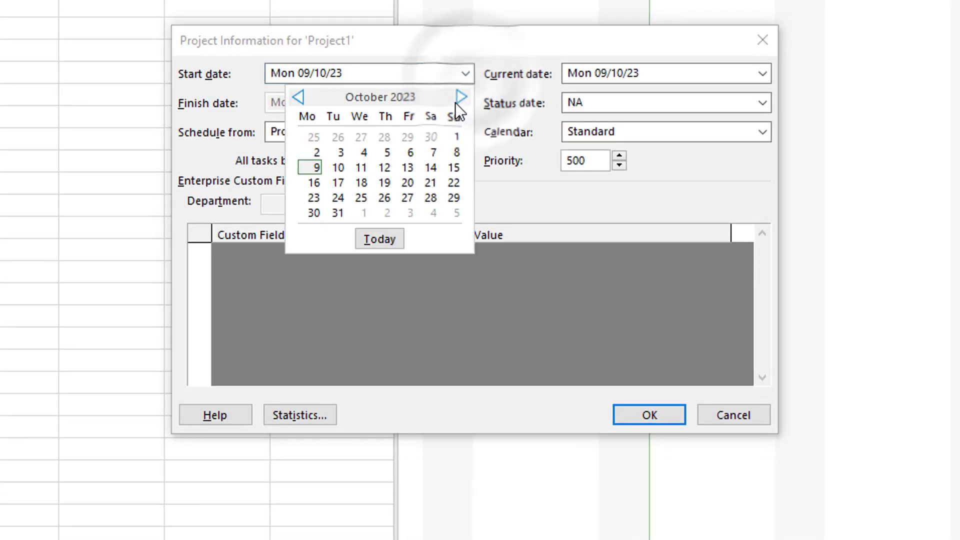
left_click(459, 100)
left_click(459, 100)
left_click(459, 100)
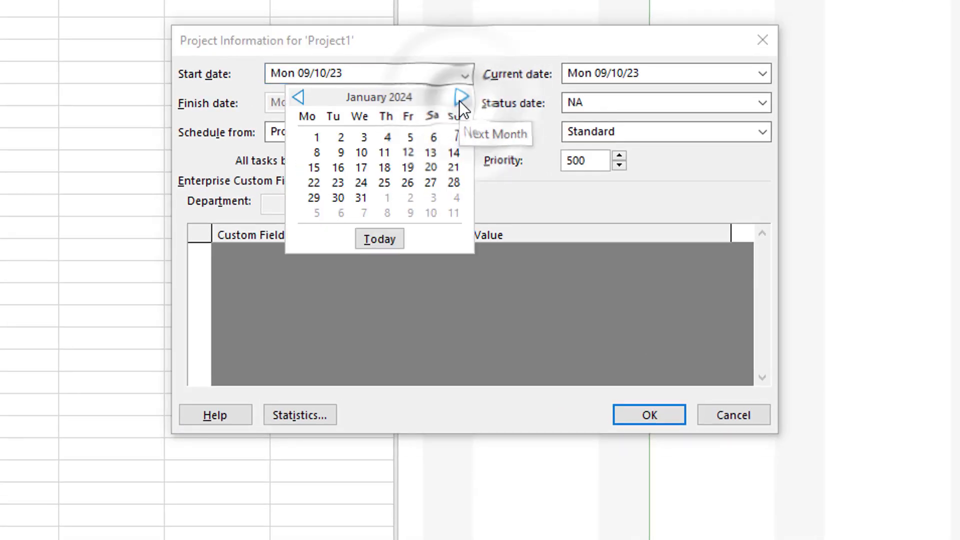
left_click(320, 155)
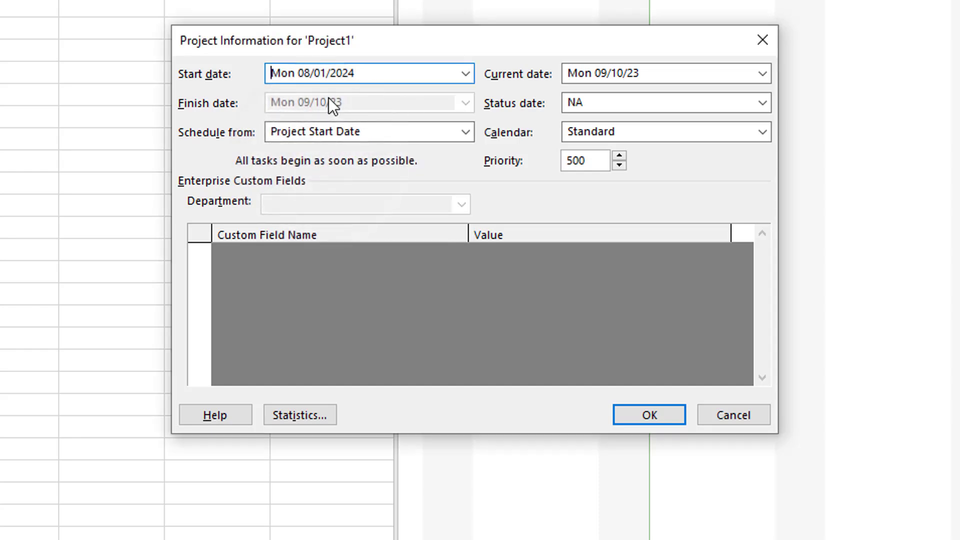
left_click(649, 415)
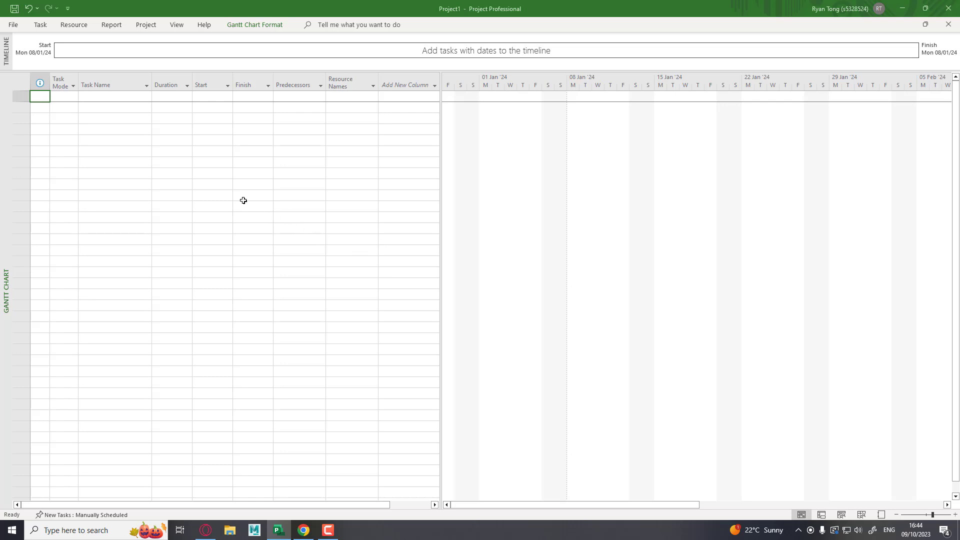
Step: Review the display and schedule settings in the project options
left_click(14, 25)
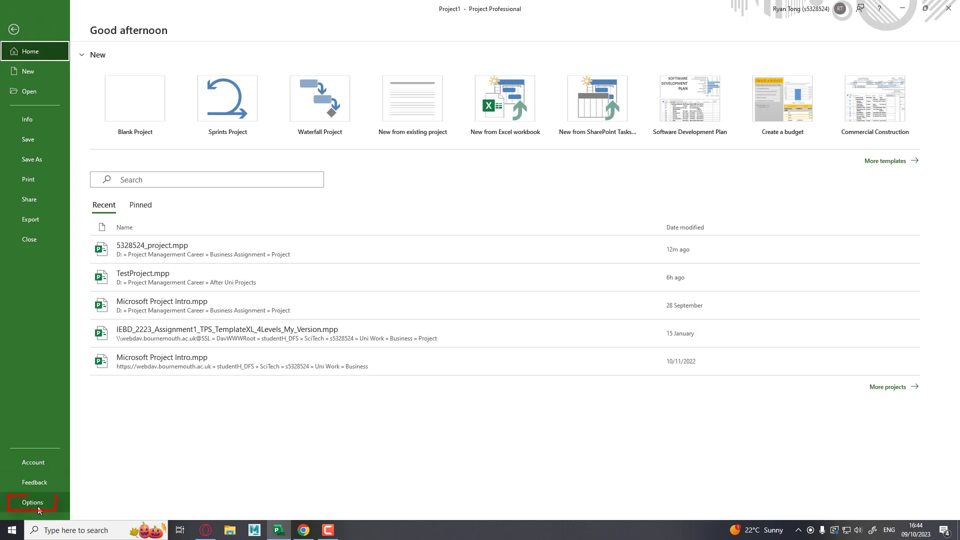
left_click(33, 503)
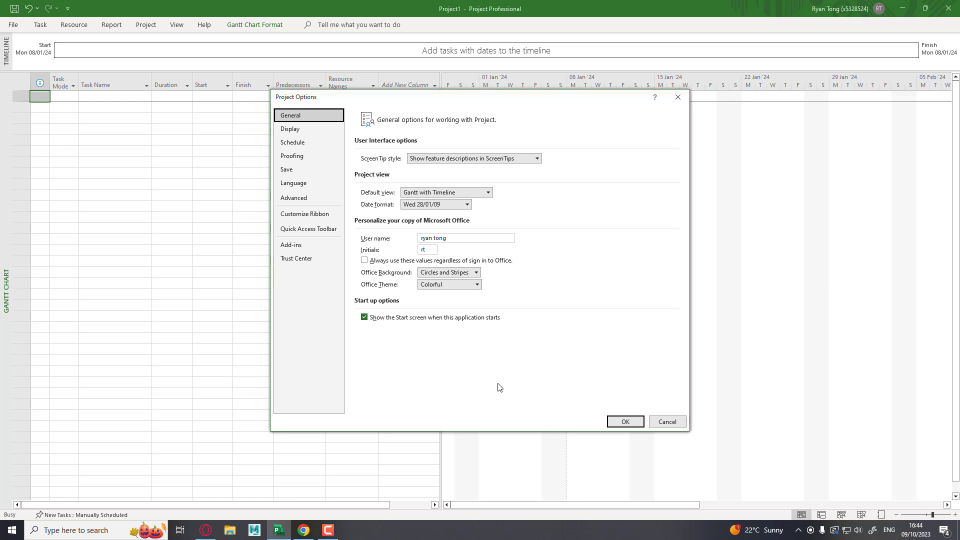
left_click(311, 129)
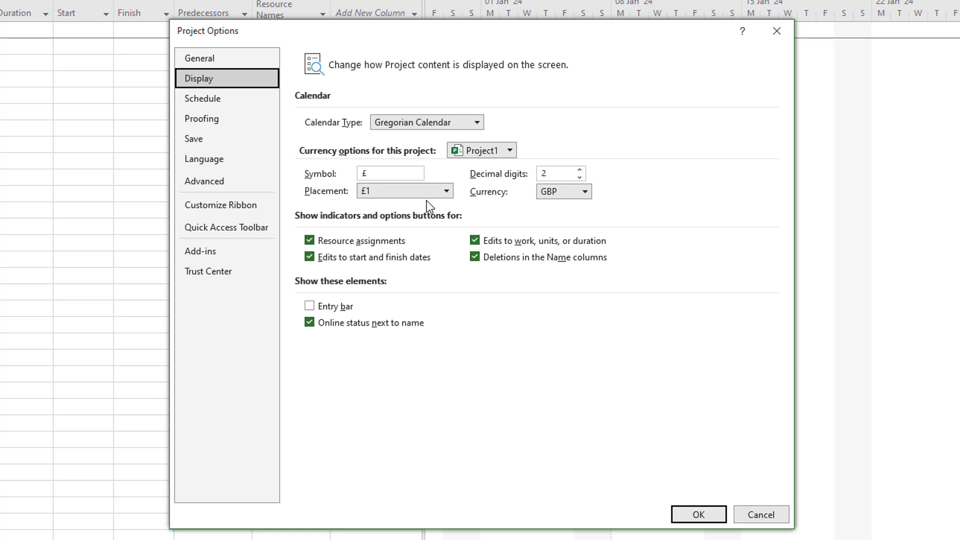
left_click(206, 103)
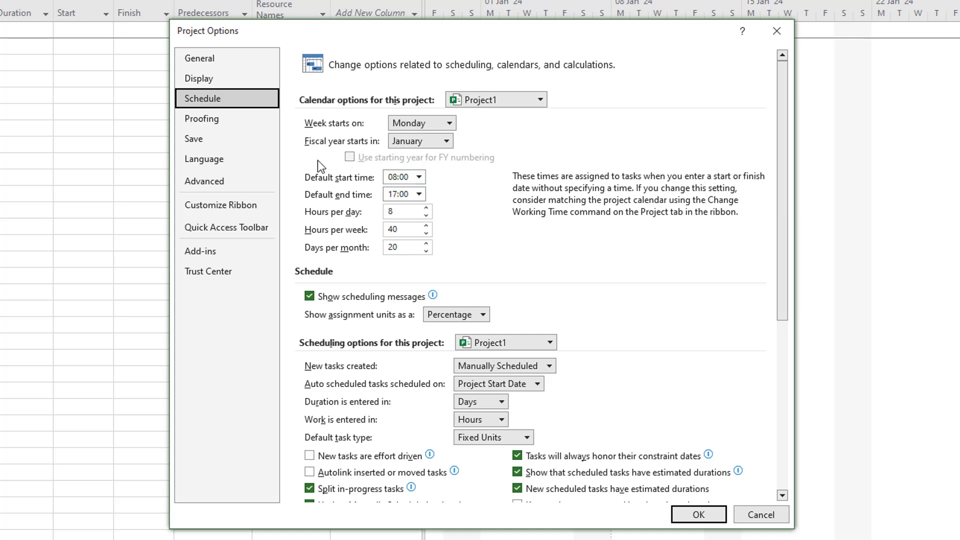
Step: Try a default start time of 09:00, restore it to 08:00 and accept the project options
left_click(419, 177)
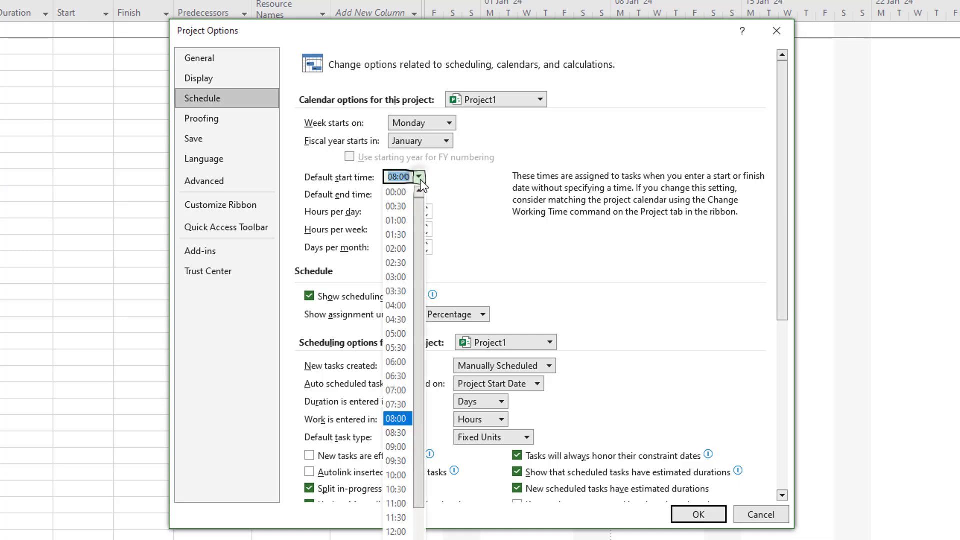
left_click(404, 447)
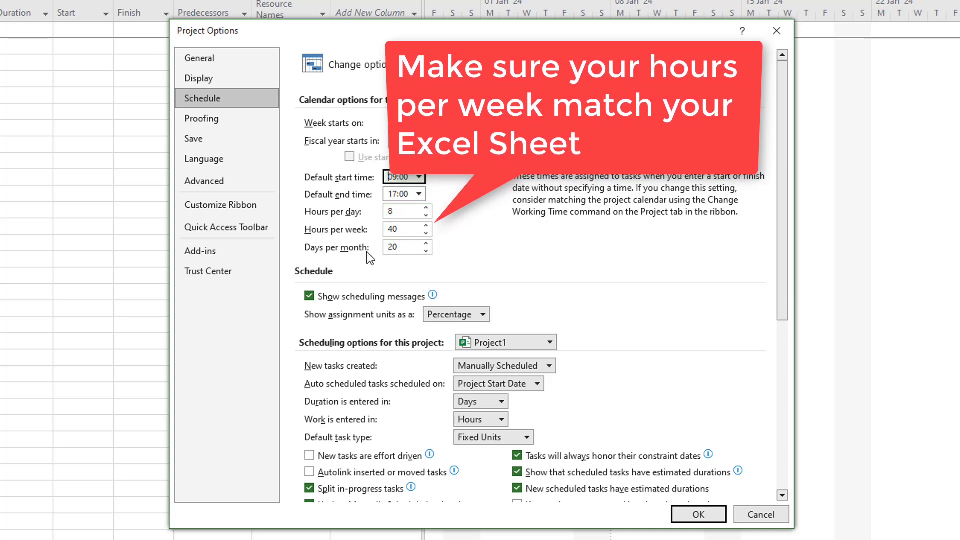
left_click(420, 178)
left_click(404, 419)
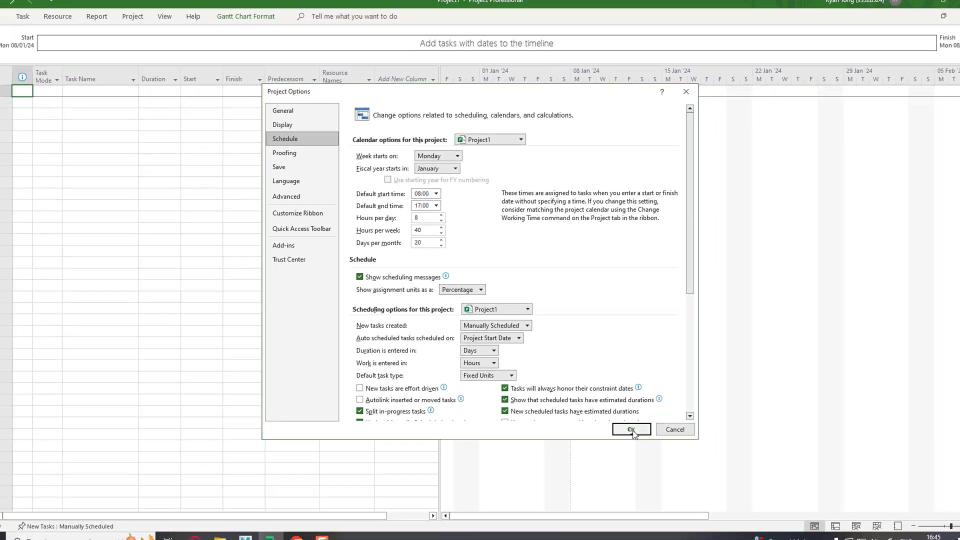
left_click(699, 515)
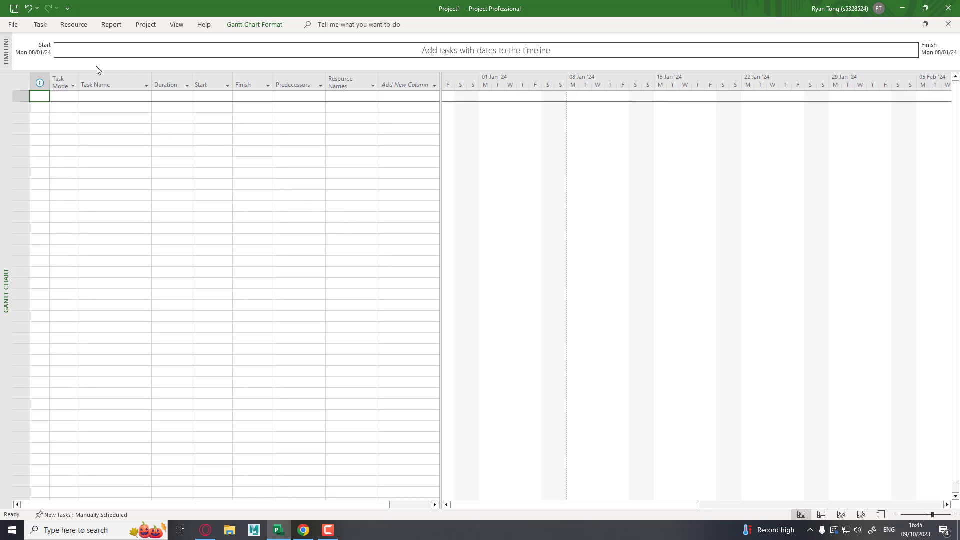
Step: Switch to the Resource Sheet view and place it side by side with the browser document summarising personnel and constraints
left_click(77, 25)
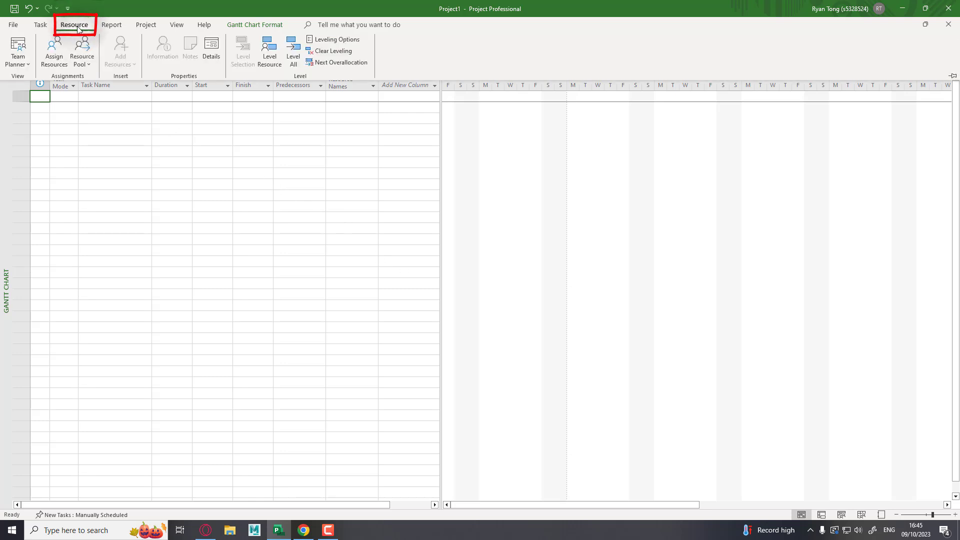
left_click(27, 65)
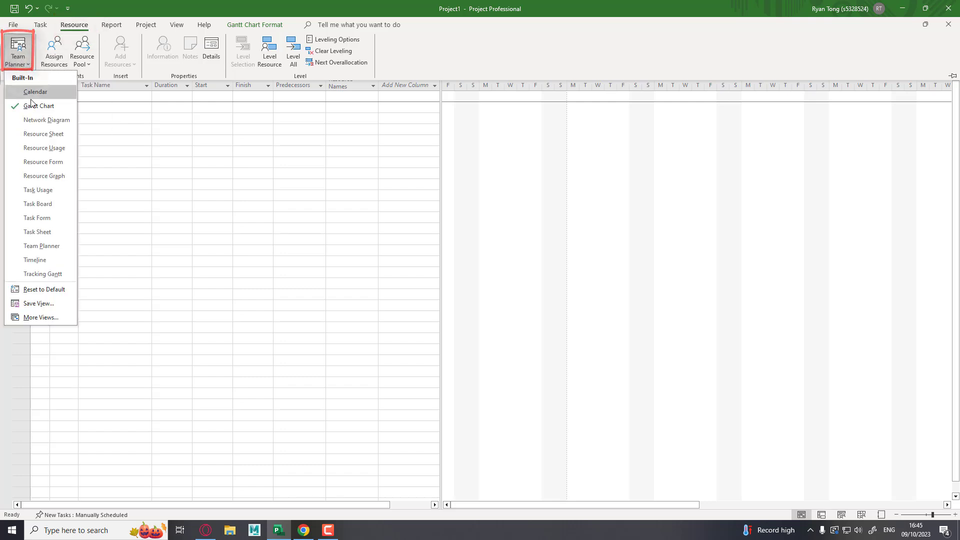
left_click(44, 134)
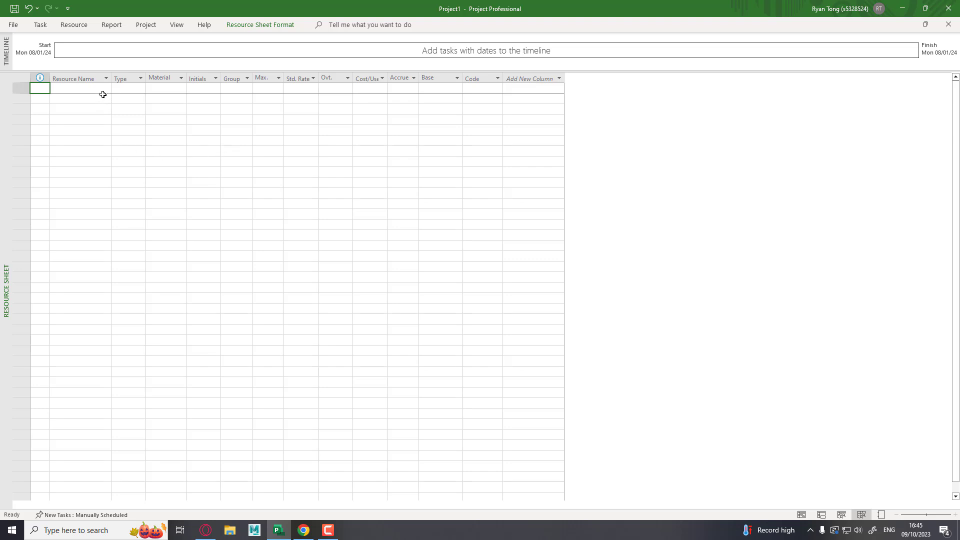
key("super+Left")
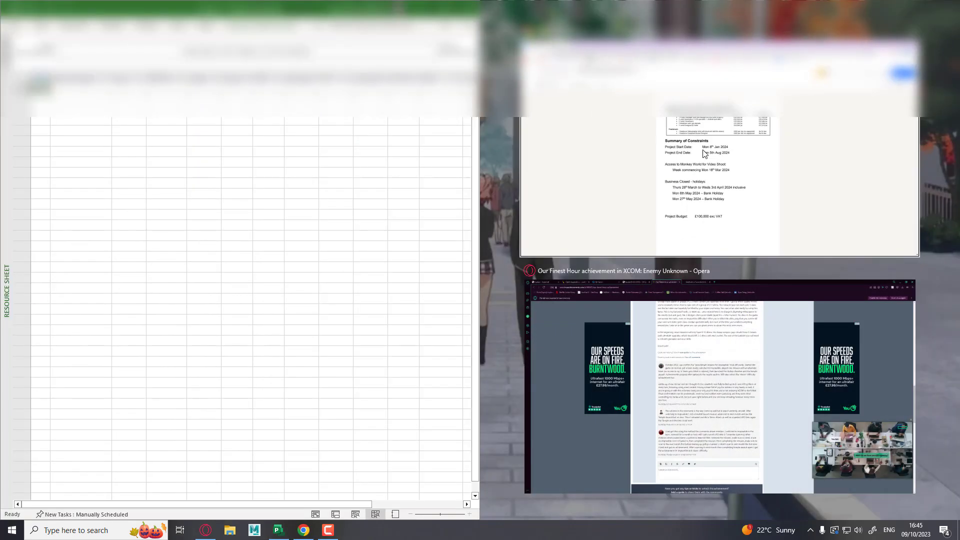
left_click(704, 154)
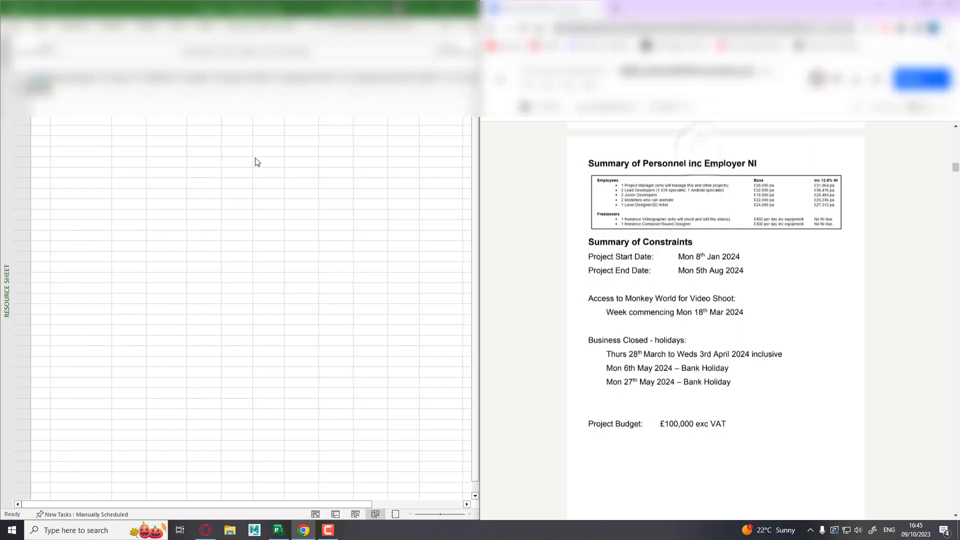
Step: Add a resource named Project Manager in the first row of the resource sheet
left_click(82, 91)
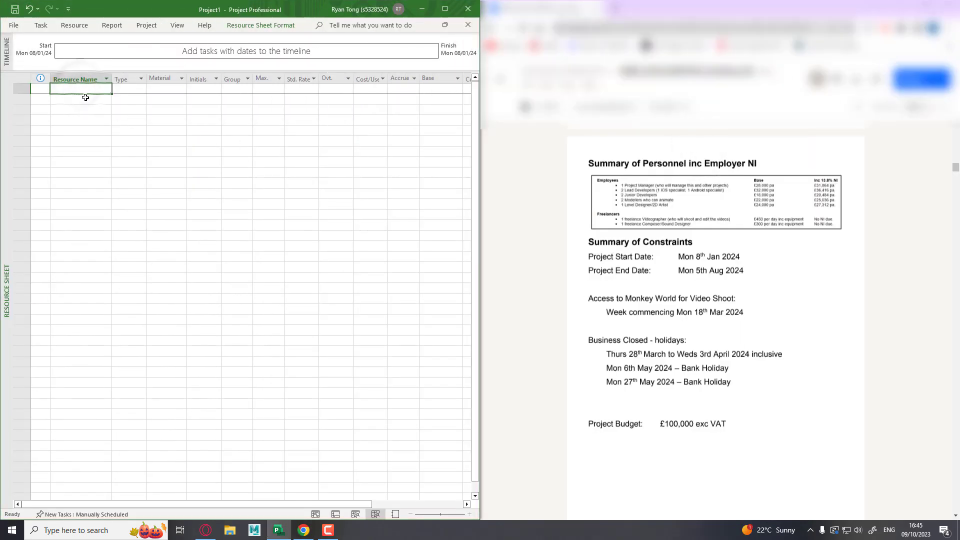
type("Project Manager")
left_click(105, 130)
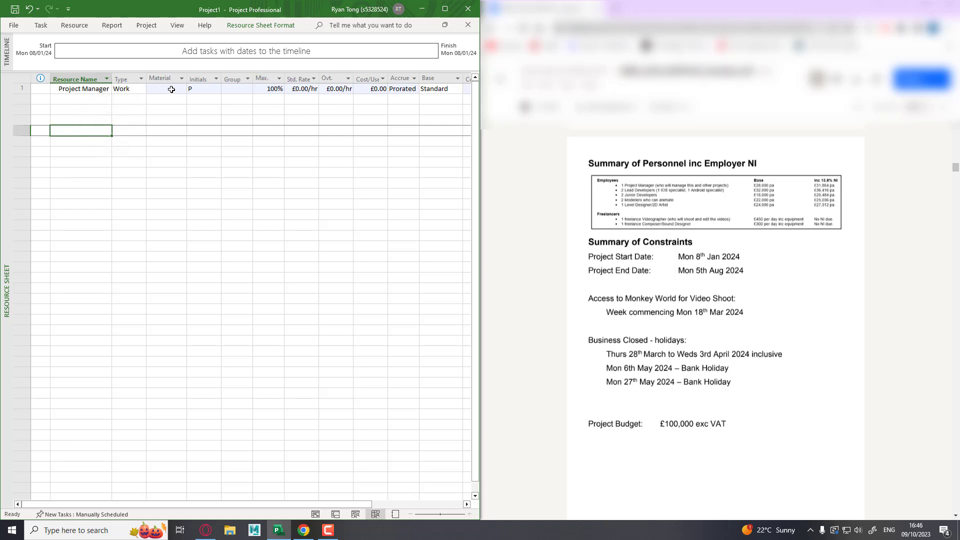
Step: Set the Project Manager's initials to PMA and group to Employee
left_click(201, 91)
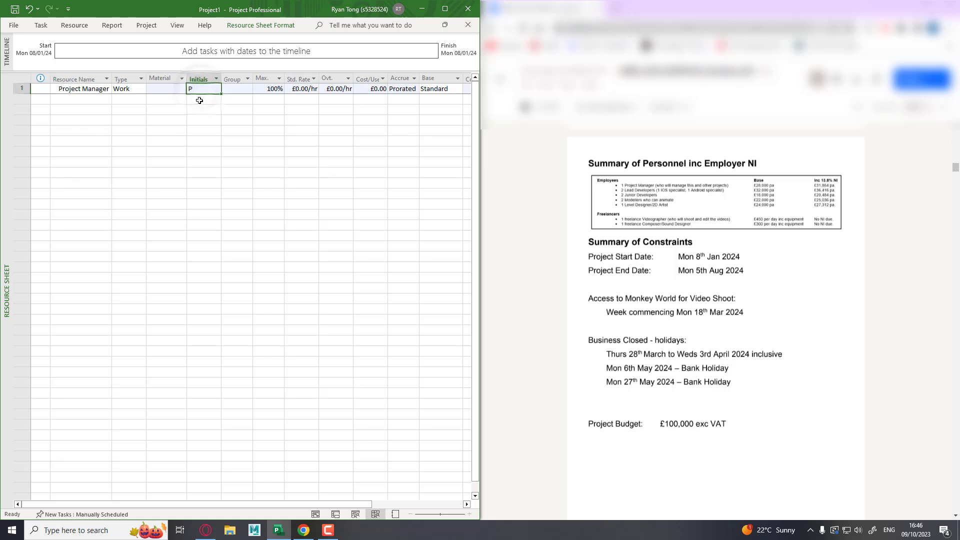
key("BackSpace")
type("PP")
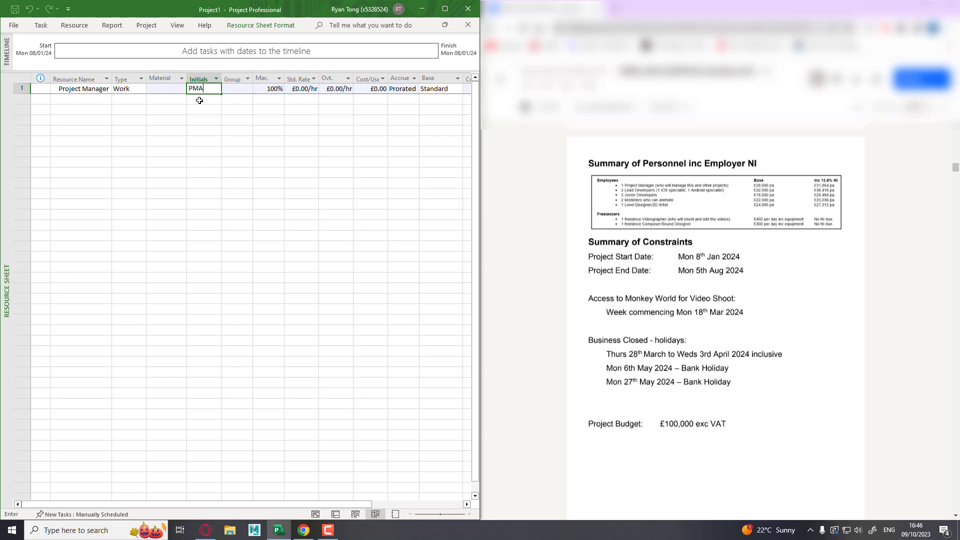
left_click(223, 137)
left_click(227, 89)
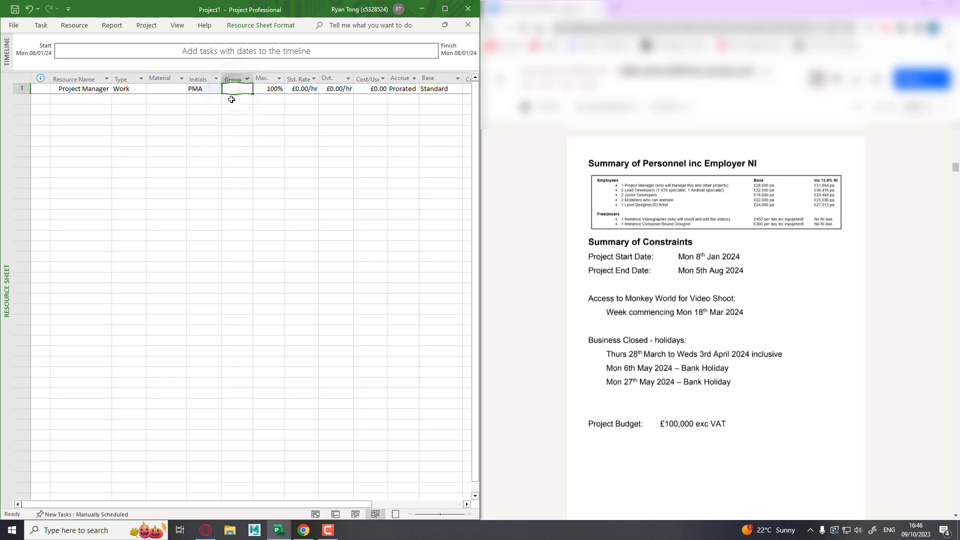
type("Employee")
left_click(262, 120)
Step: Set the Project Manager's standard rate to £31,864 per year, using the salary including employer NI
left_click(301, 90)
left_click(304, 89)
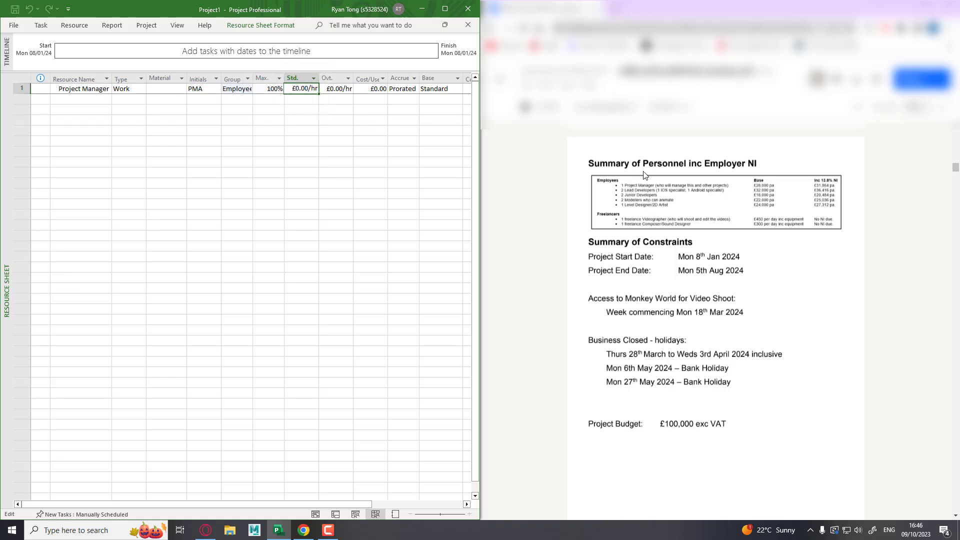
mouse_move(806, 175)
left_mouse_down()
mouse_move(832, 213)
mouse_move(849, 210)
mouse_move(834, 203)
left_mouse_up()
key("Right")
key("BackSpace")
type("31,864")
key("BackSpace")
type("y")
left_click(370, 153)
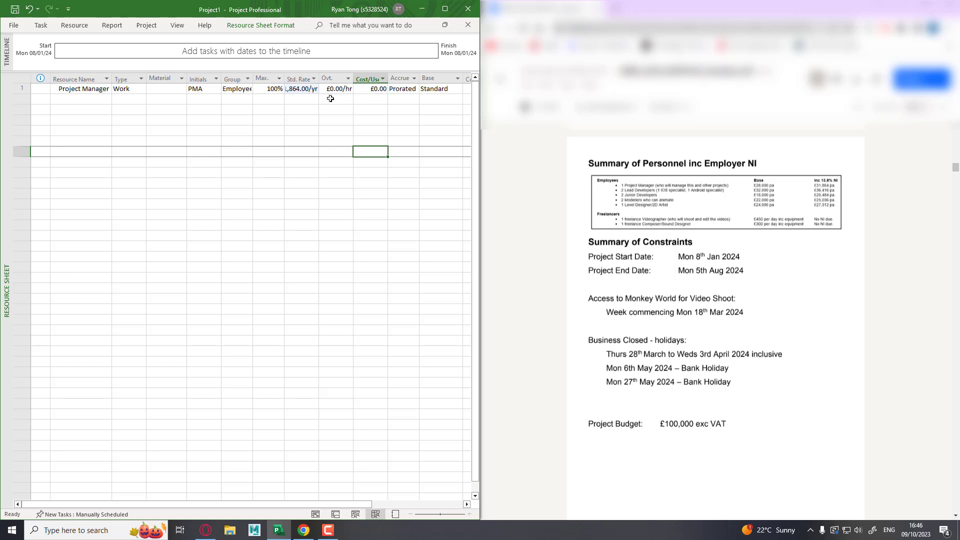
Step: Add a second resource named Lead Developer 1 with the initials LD1
left_click(69, 103)
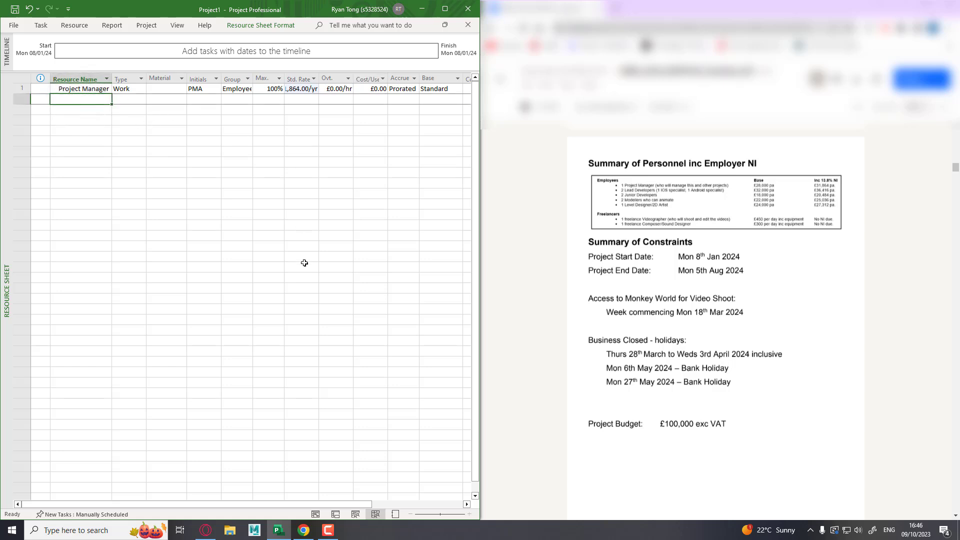
type("Lead Developer 1")
left_click(125, 102)
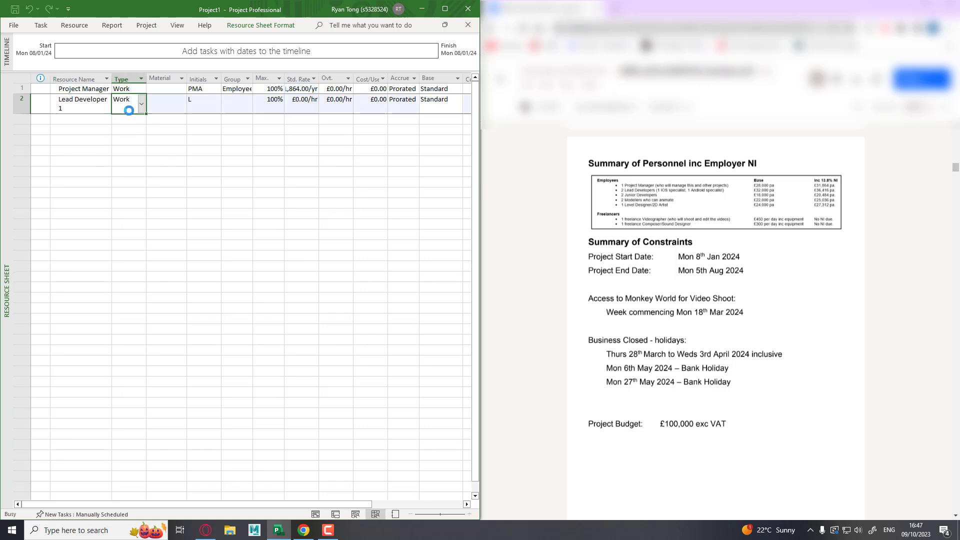
left_click(196, 103)
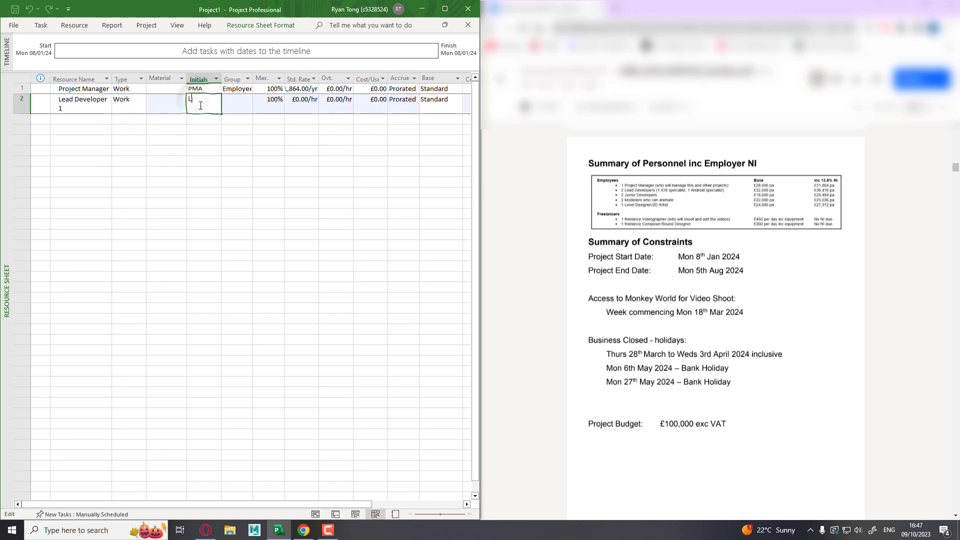
type("LD1")
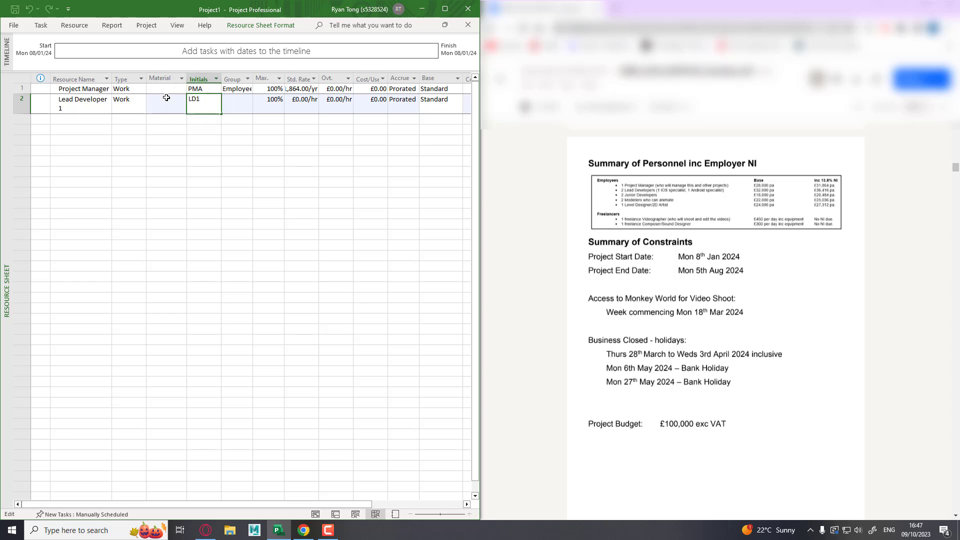
Step: Assign Lead Developer 1 to the Employee group
left_click(235, 109)
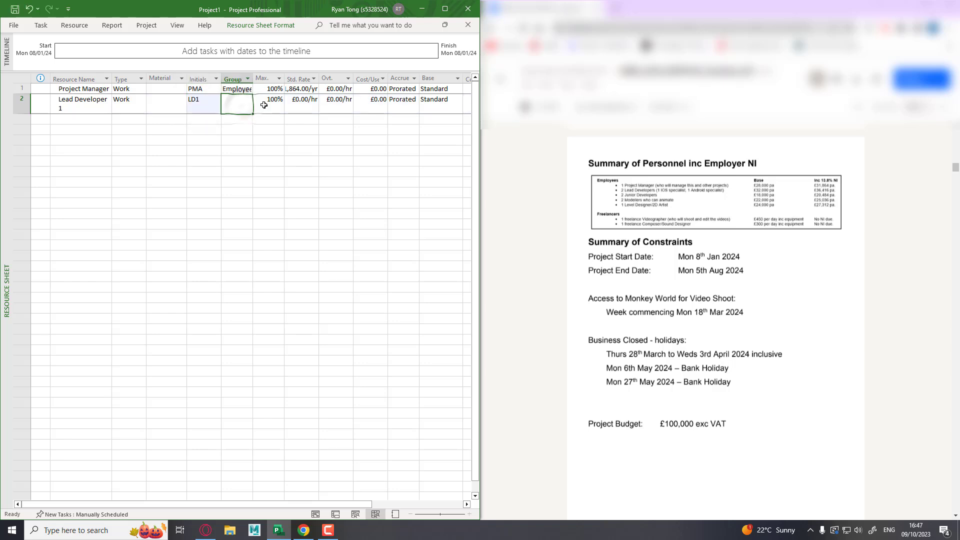
type("Employee")
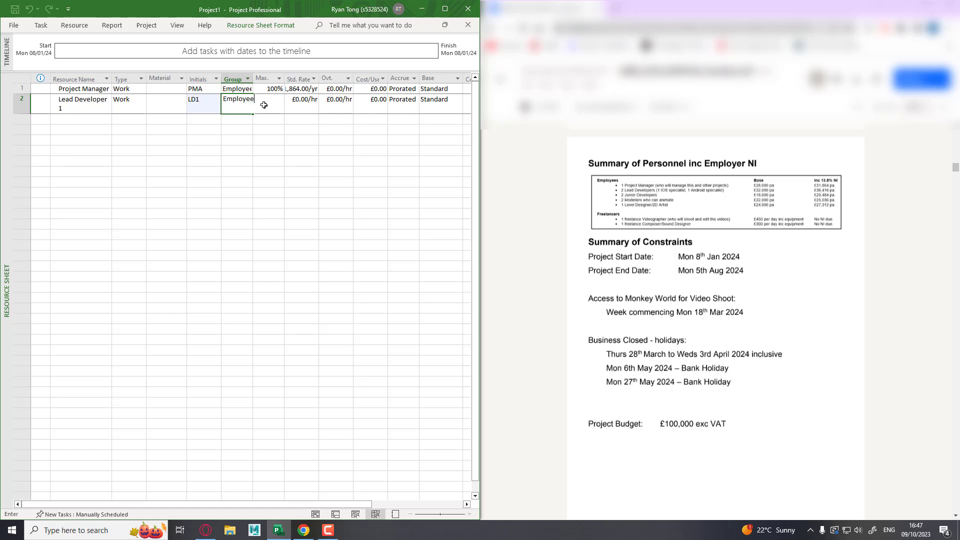
double_click(307, 99)
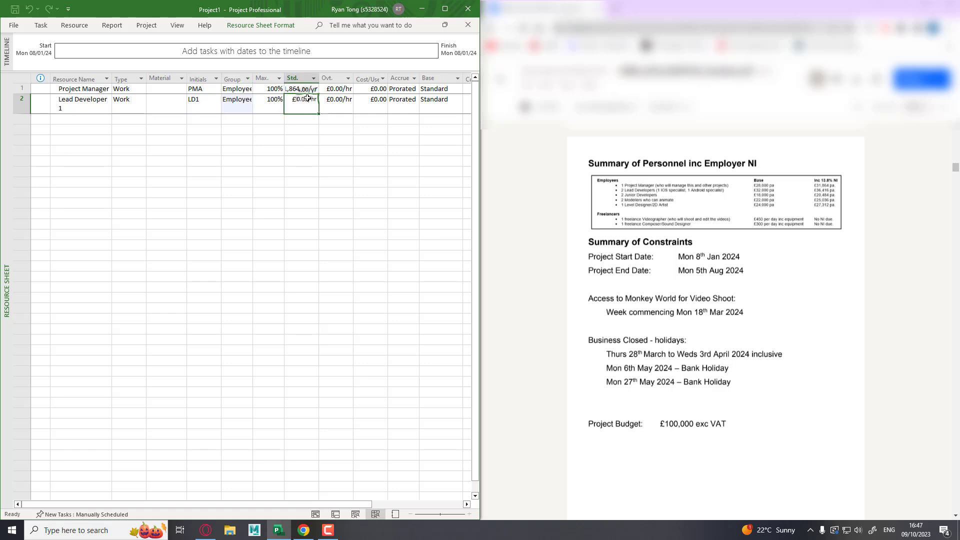
key("Escape")
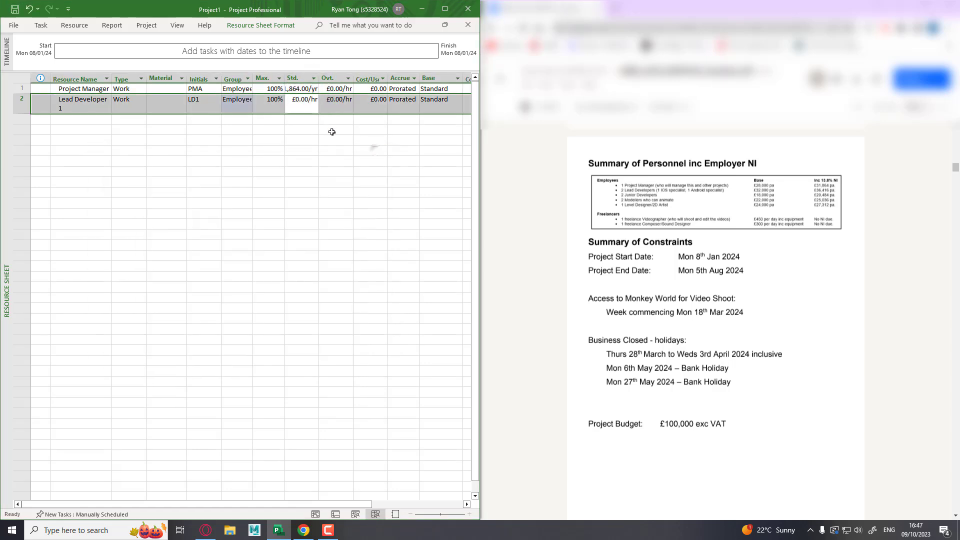
Step: Enter £36,416 as the standard rate for Lead Developer 1, using the salary including employer NI
left_click(305, 100)
left_click(305, 100)
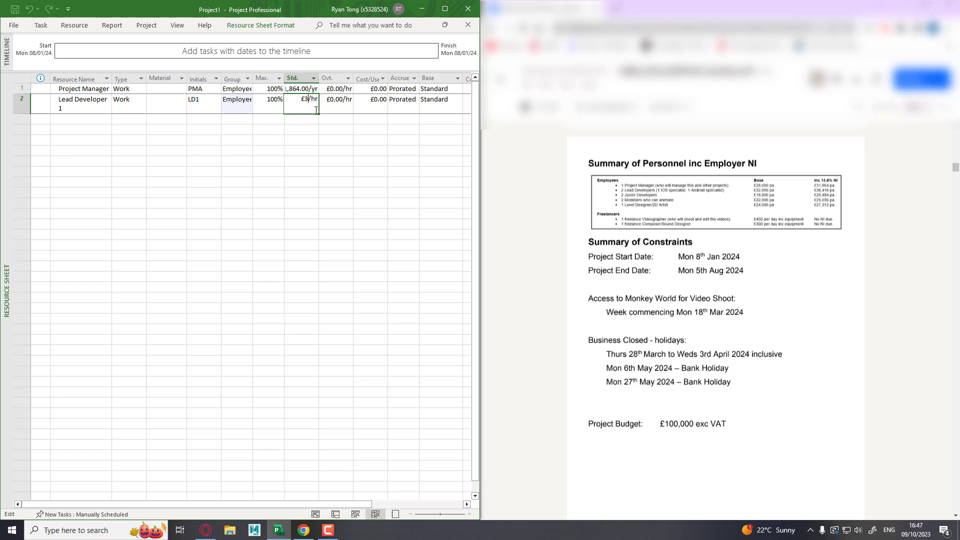
type("6416")
type(",416")
left_click(352, 178)
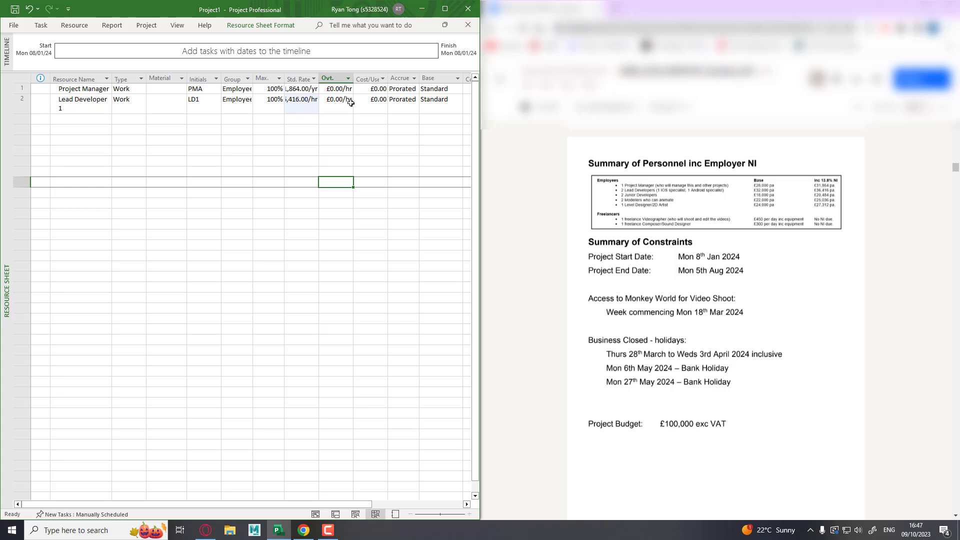
Step: Change the unit of Lead Developer 1's standard rate to per year
double_click(311, 105)
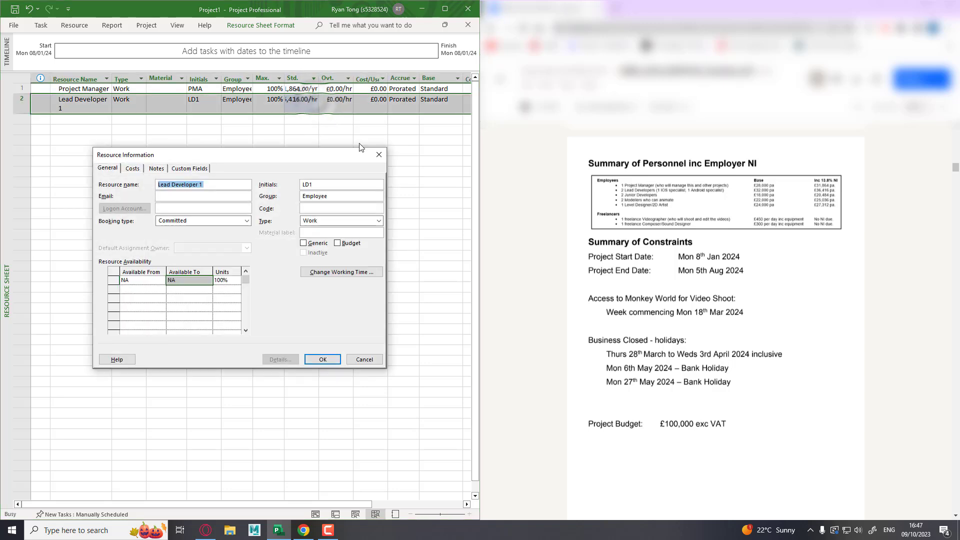
left_click(378, 154)
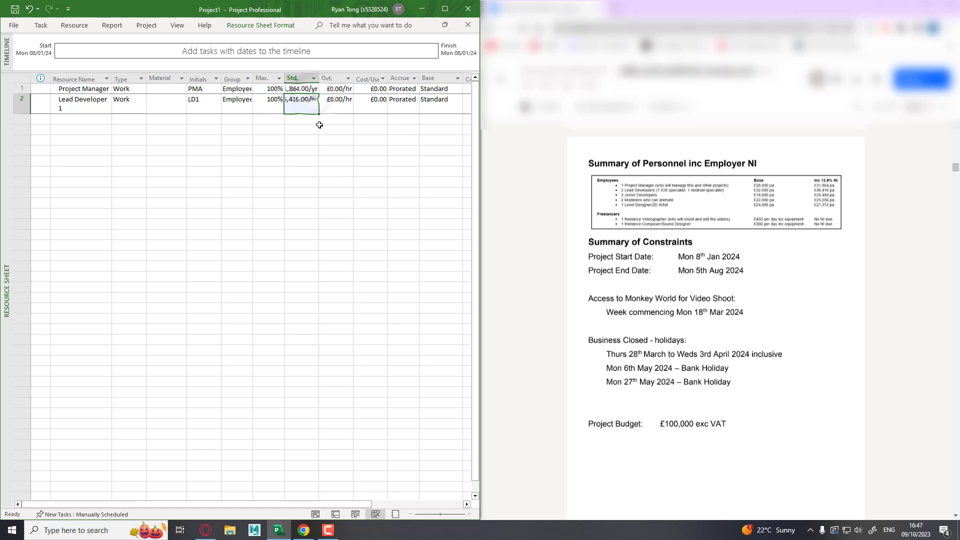
key("F2")
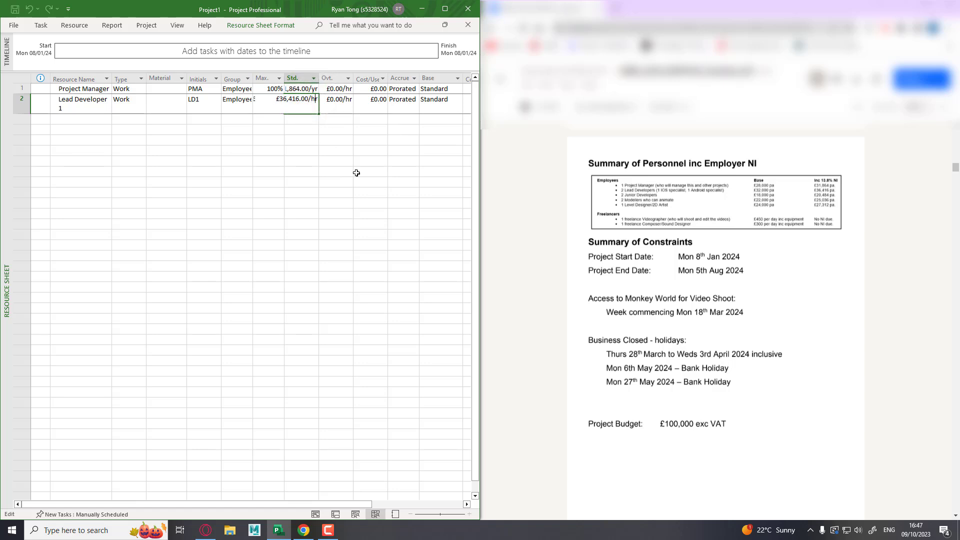
key("BackSpace")
key("BackSpace")
type("yr")
left_click(368, 205)
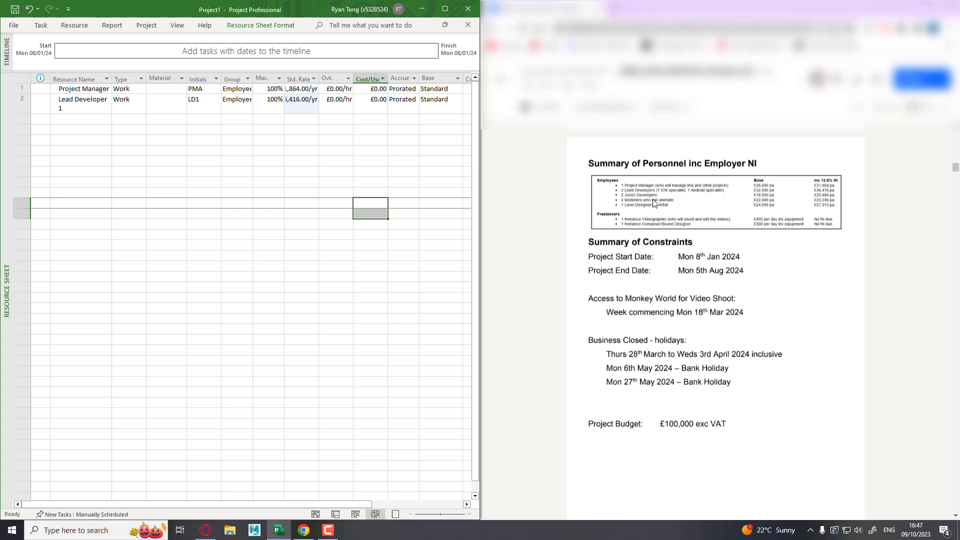
Step: Add a third resource named Videographer and assign it to the Freelancer group
left_click(85, 121)
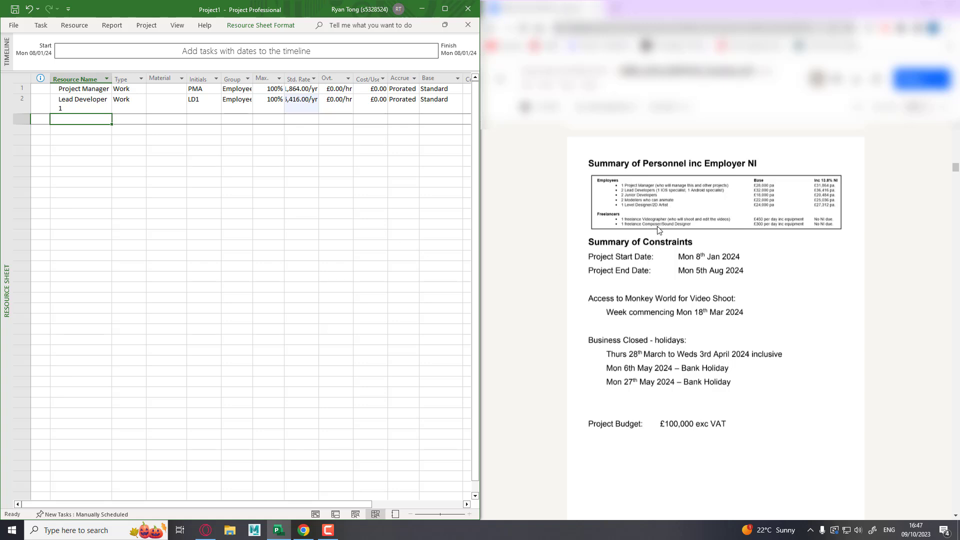
type("Videographer")
left_click(236, 296)
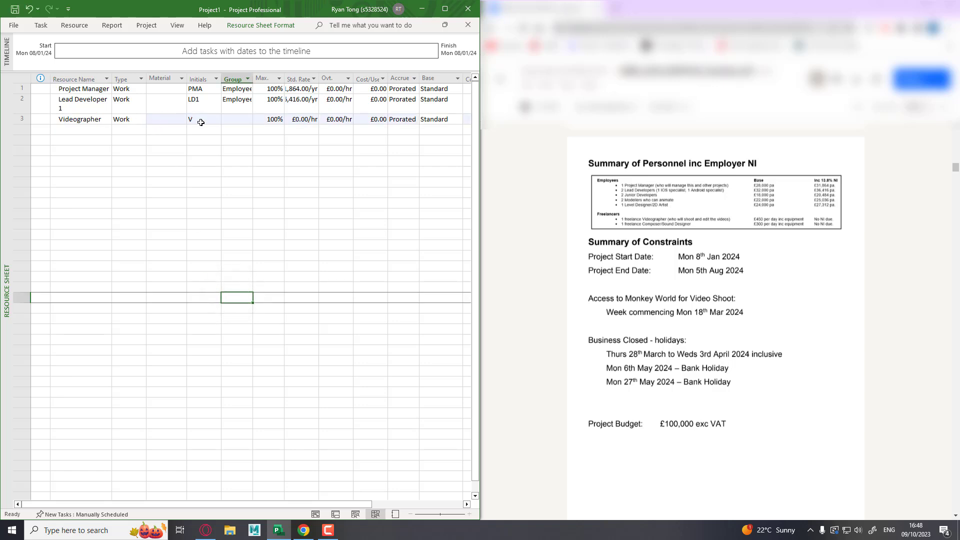
left_click(201, 123)
left_click(240, 122)
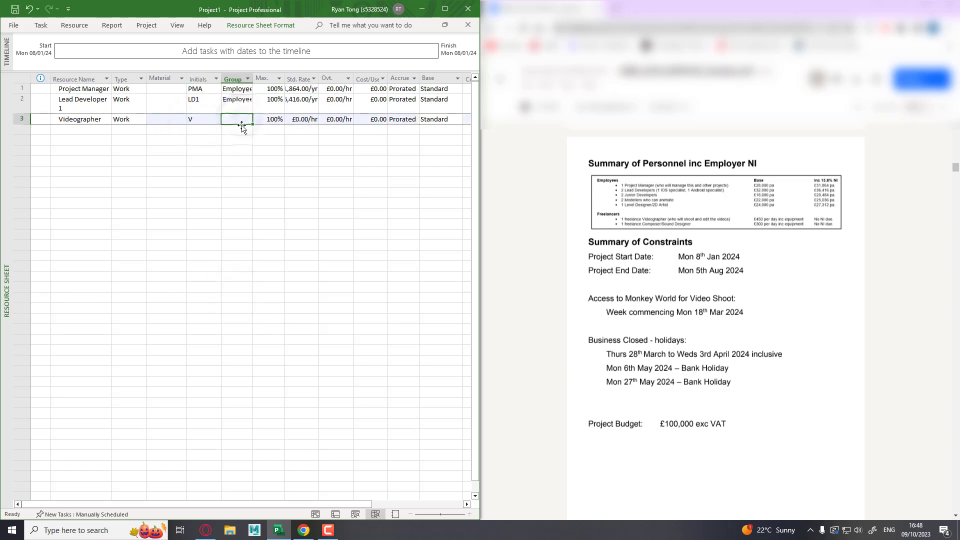
type("Freelan")
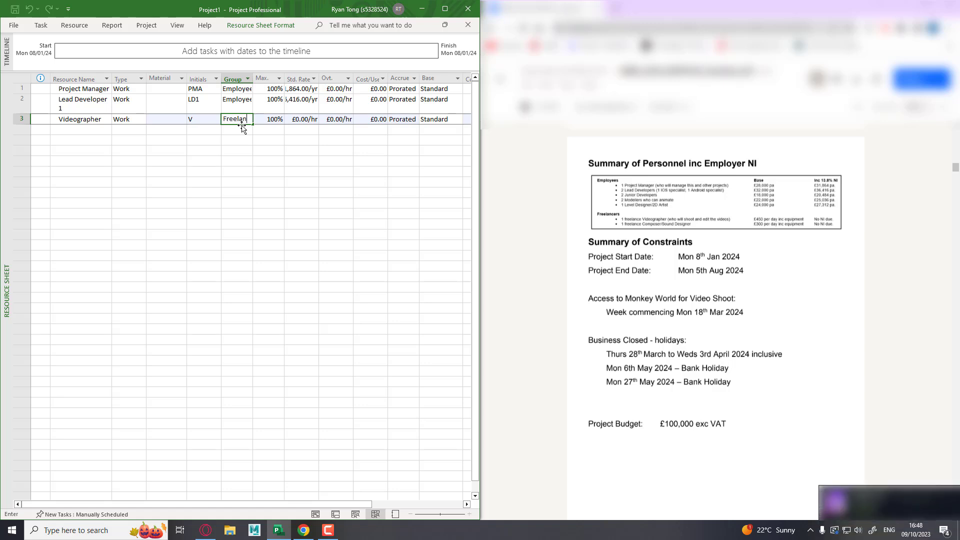
type("cer")
left_click(280, 150)
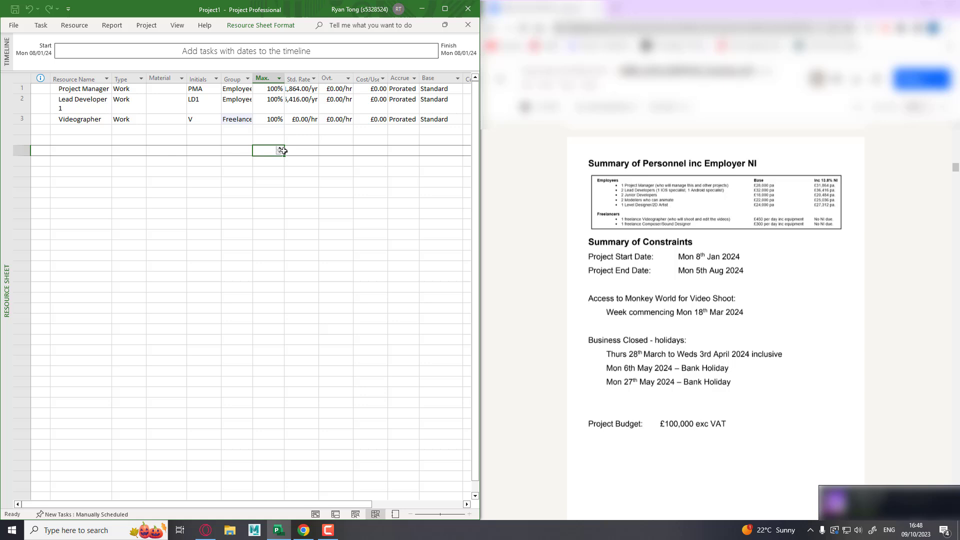
Step: Set the Videographer's standard rate to £450 per day
left_click(306, 119)
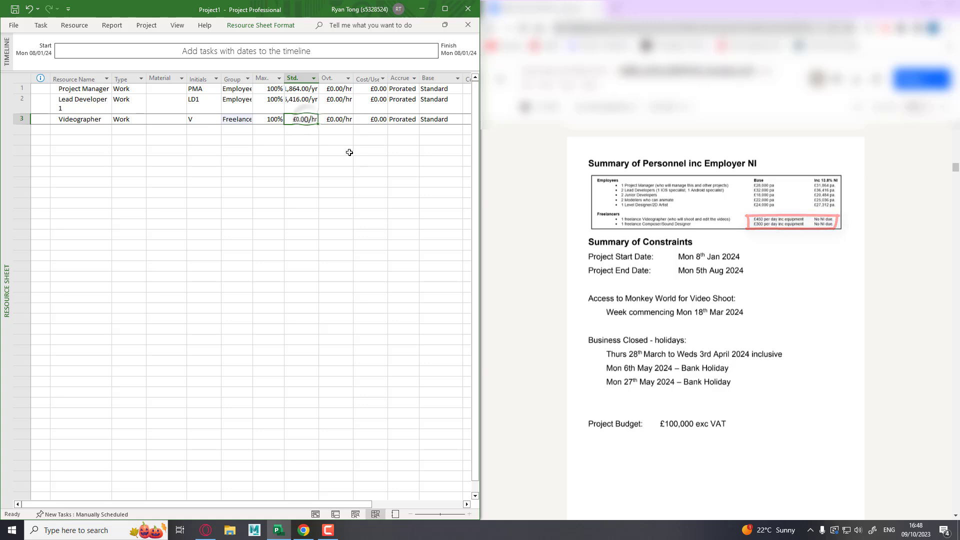
left_click(302, 119)
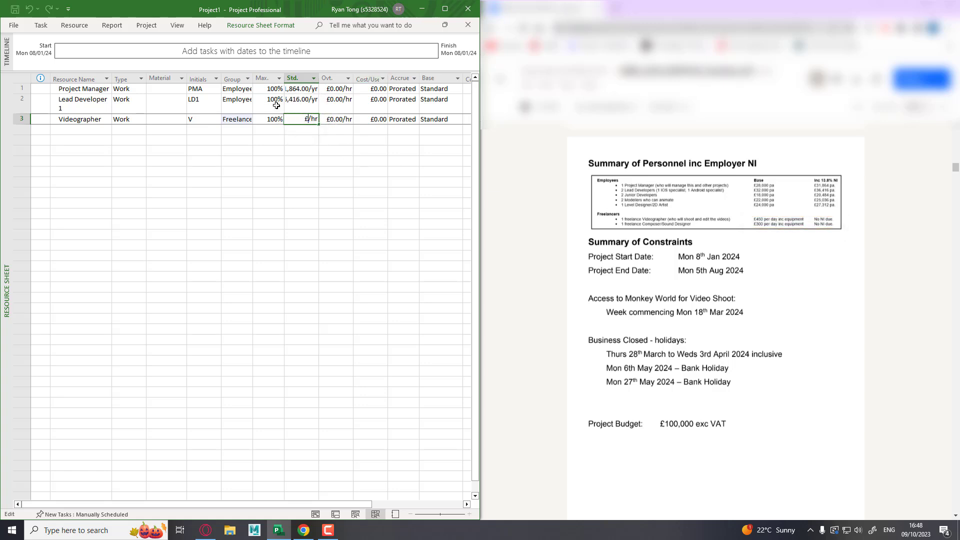
type("450")
key("BackSpace")
key("BackSpace")
type("day")
left_click(300, 138)
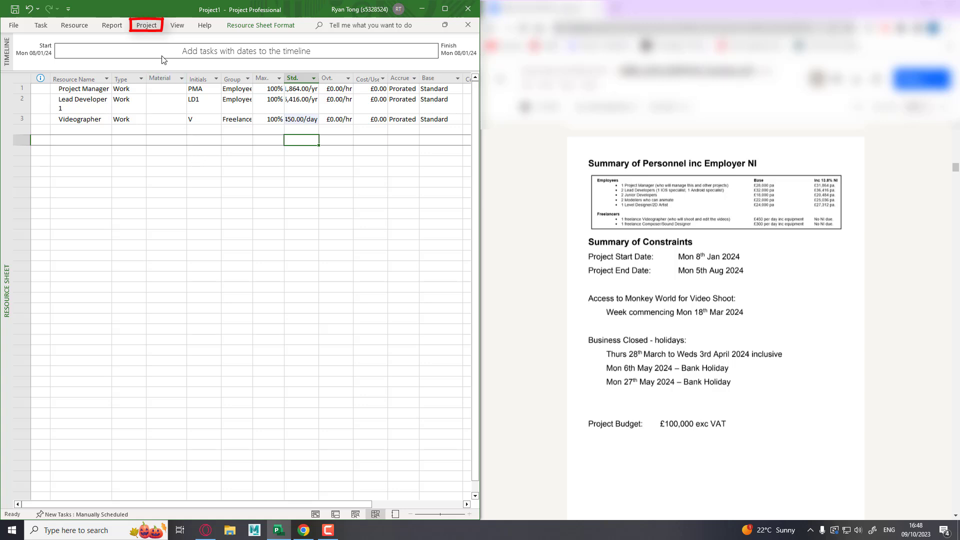
Step: Open the working time settings of the Standard project calendar and add an exception named Easter Holiday
left_click(146, 25)
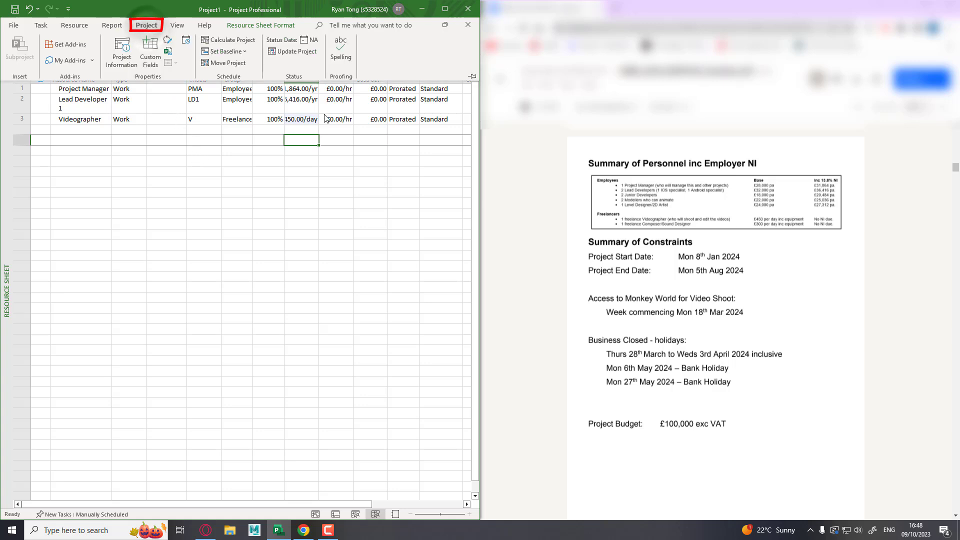
left_click(186, 41)
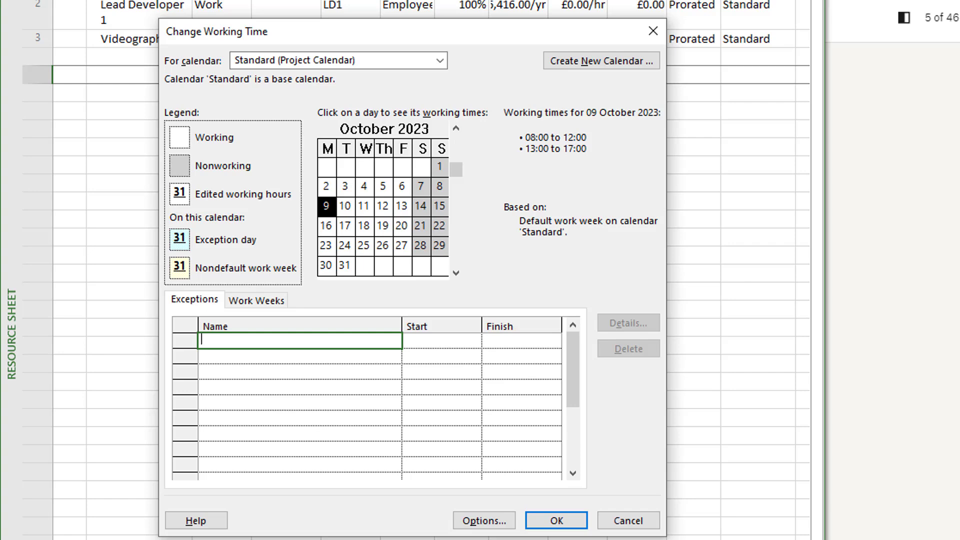
type("Easter Holiday")
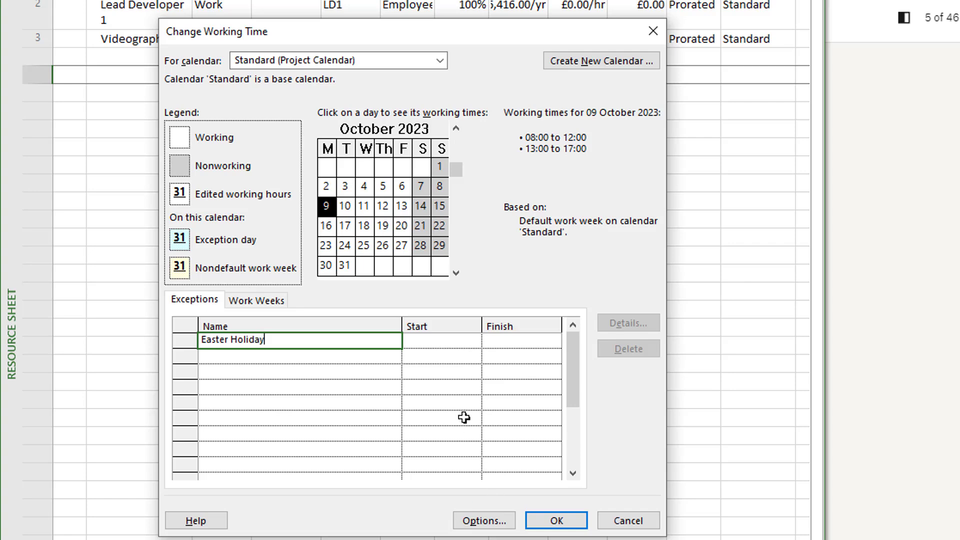
left_click(440, 411)
Step: Set the start date of the Easter Holiday exception to 28/03/2024
left_click(435, 342)
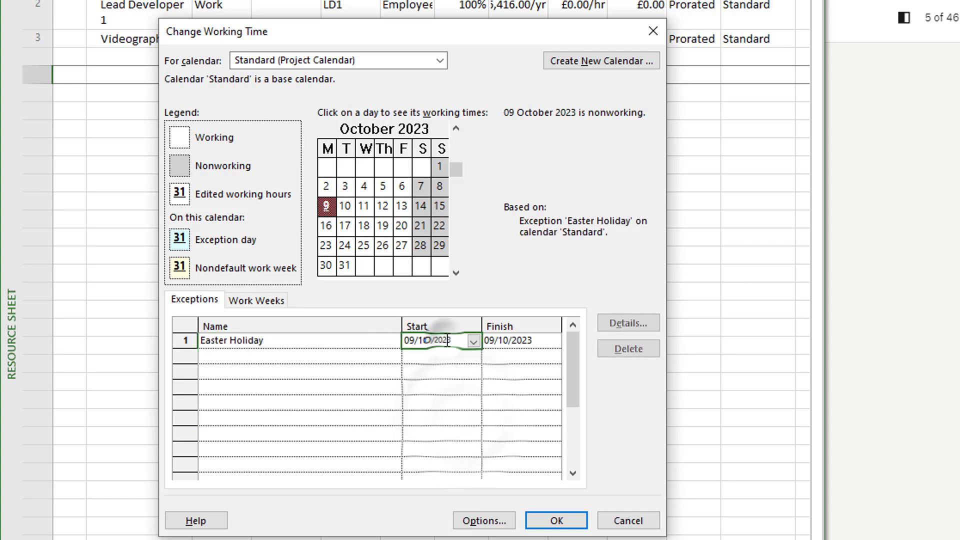
left_click(474, 342)
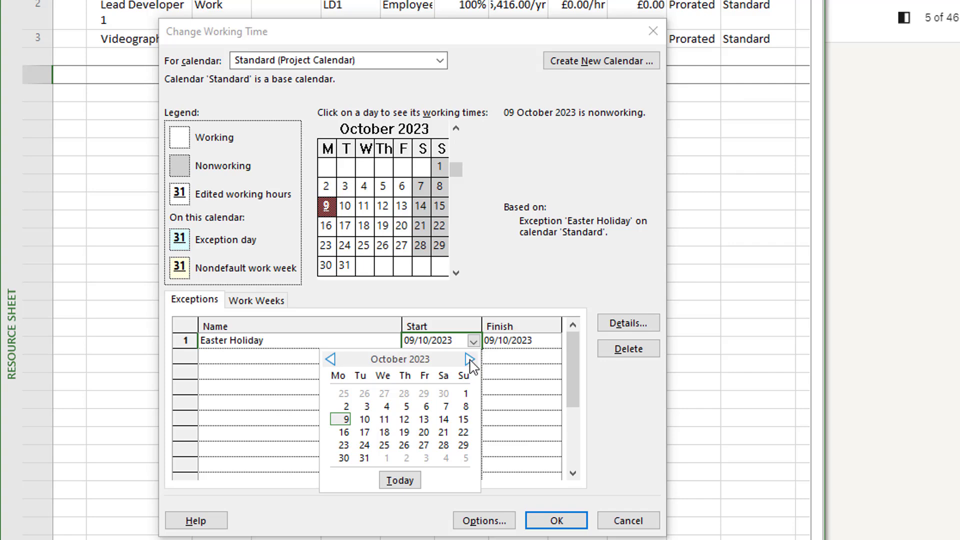
left_click(469, 359)
left_click(469, 359)
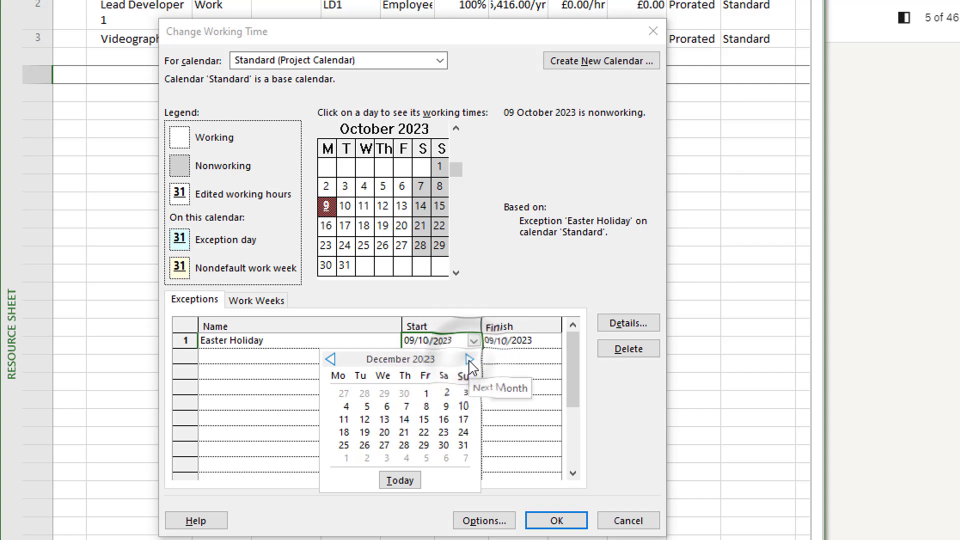
left_click(469, 359)
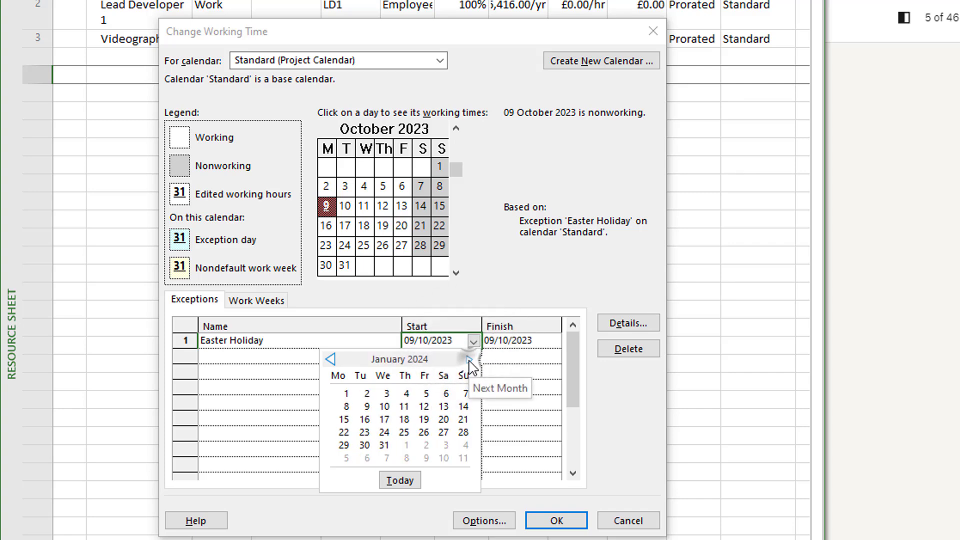
left_click(469, 359)
left_click(469, 359)
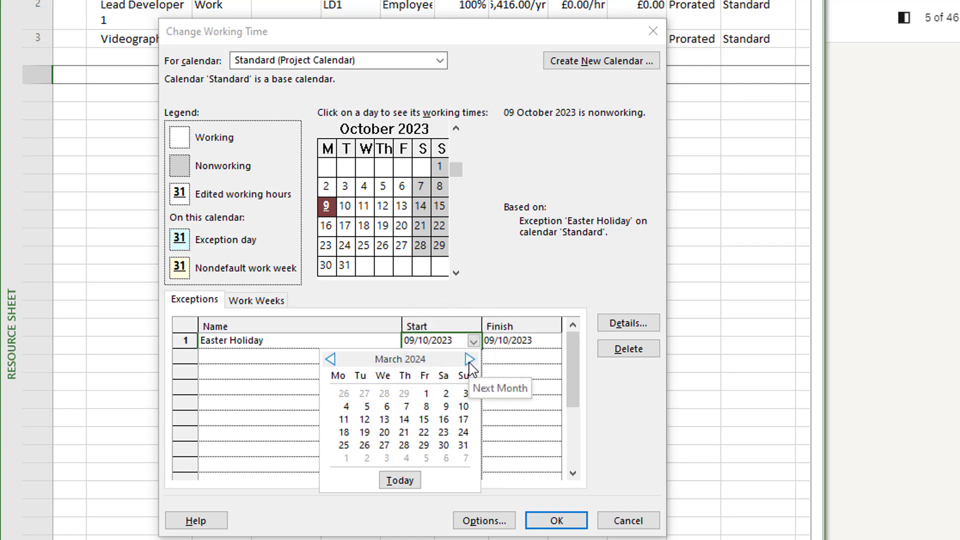
left_click(469, 359)
left_click(330, 359)
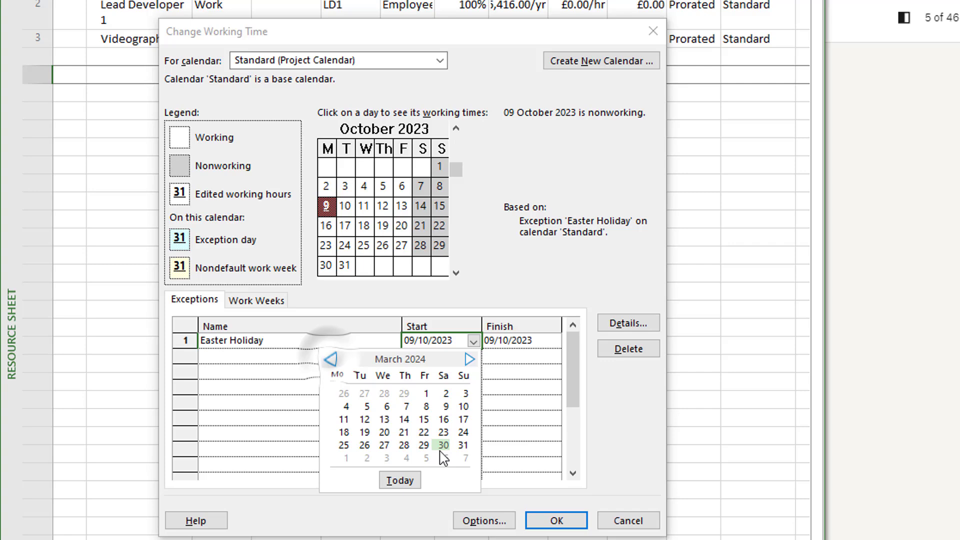
left_click(404, 445)
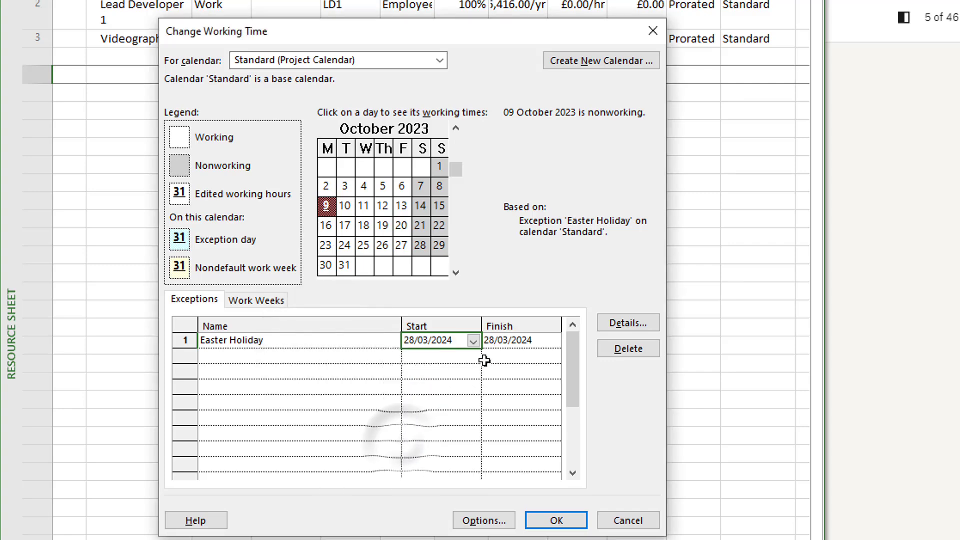
Step: Set the finish date of the Easter Holiday exception to 03/04/2024
left_click(549, 341)
left_click(553, 342)
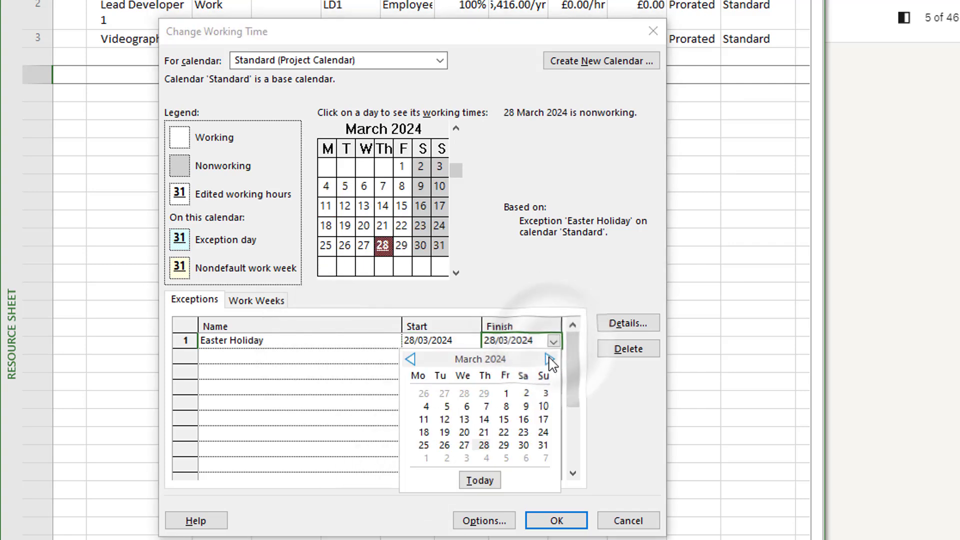
left_click(550, 360)
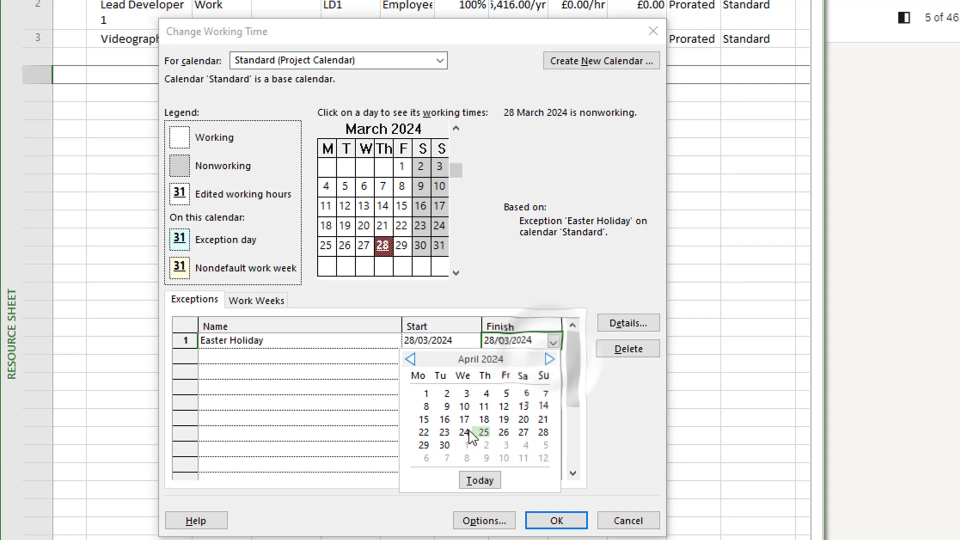
left_click(466, 394)
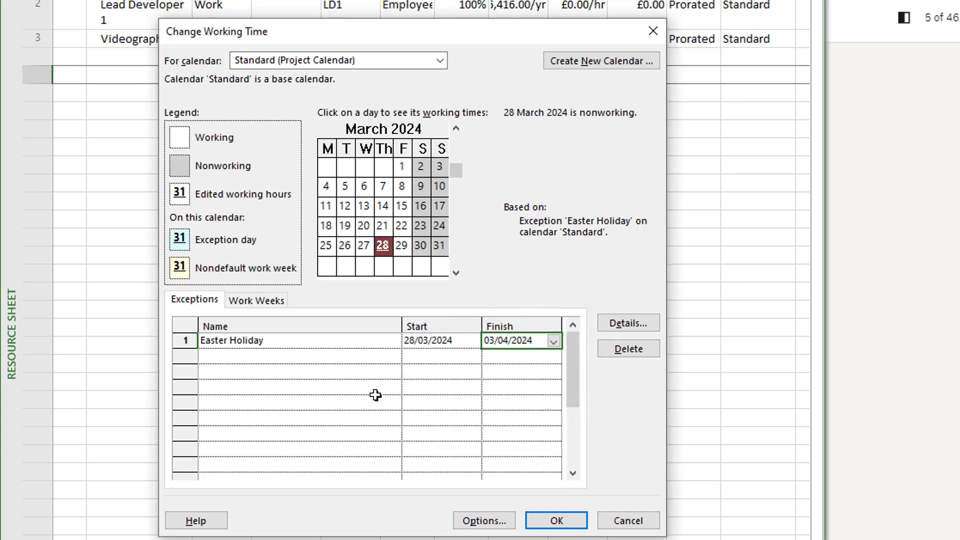
left_click(451, 385)
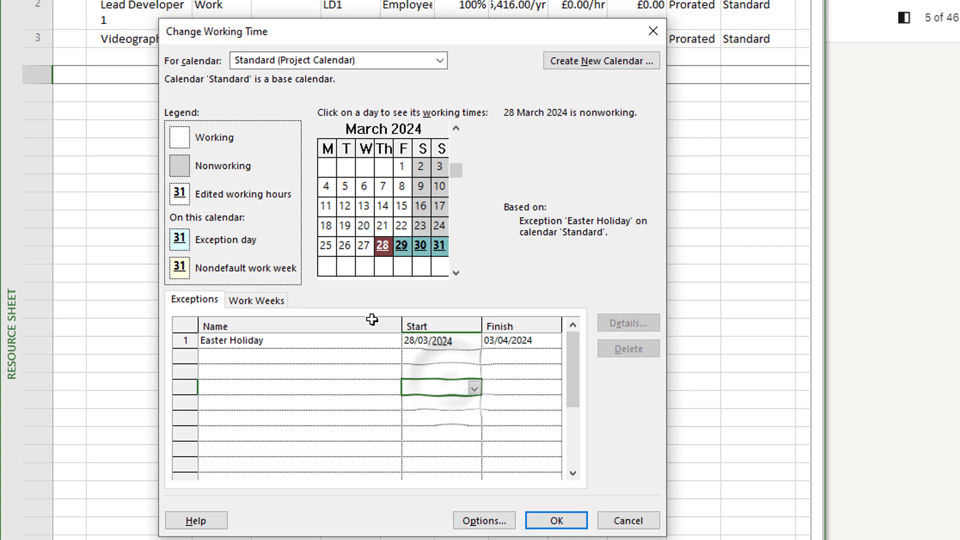
left_click(325, 340)
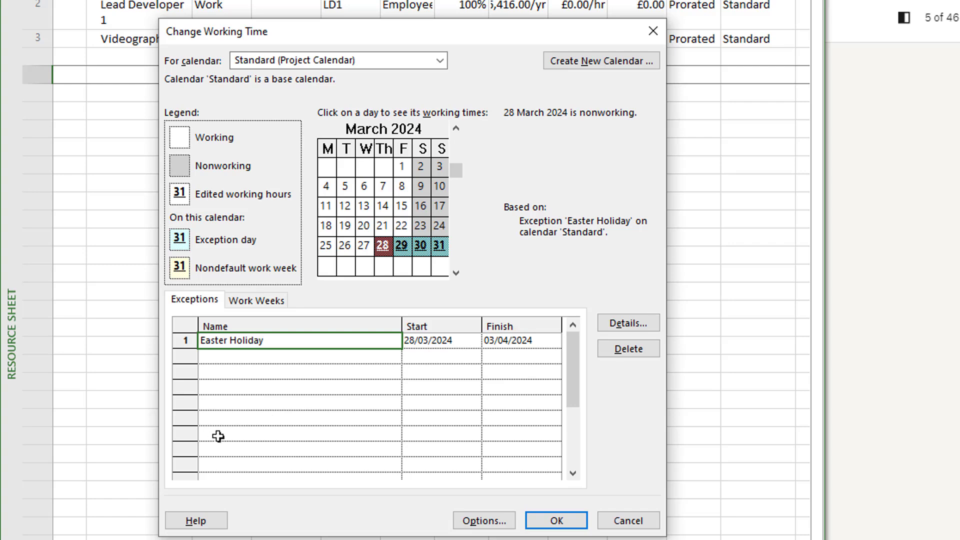
Step: Add a second calendar exception named Bank Holiday 1 with 06/05/2024 as its start date
left_click(348, 356)
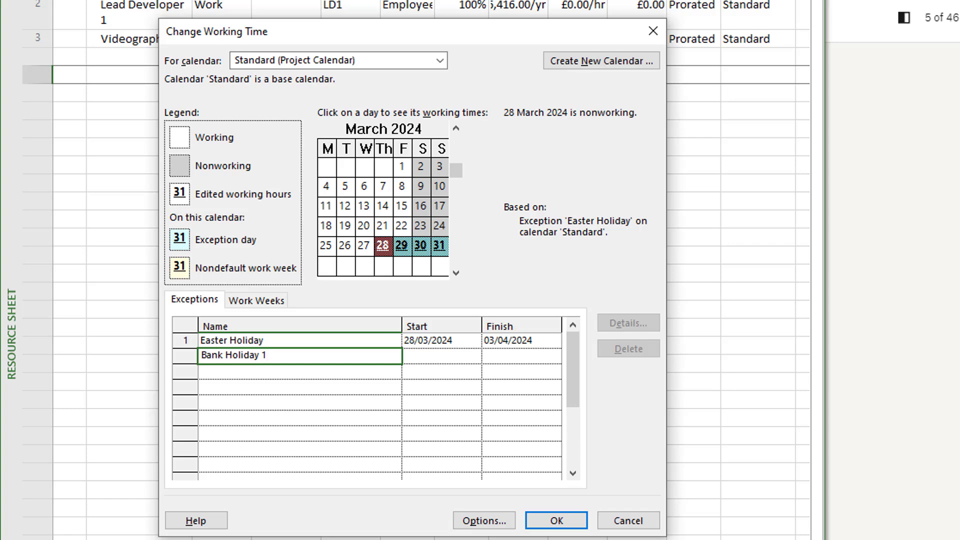
left_click(428, 356)
left_click(474, 356)
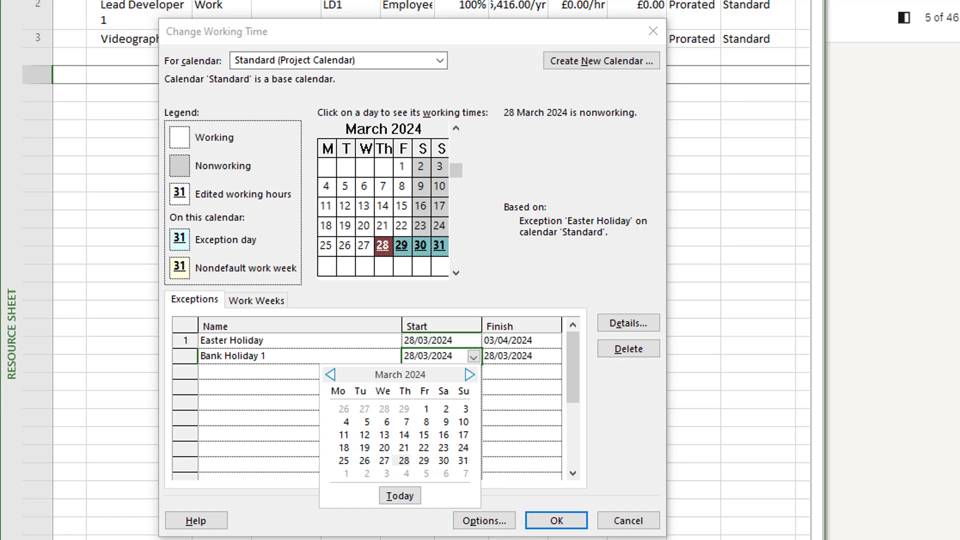
left_click(470, 374)
left_click(470, 374)
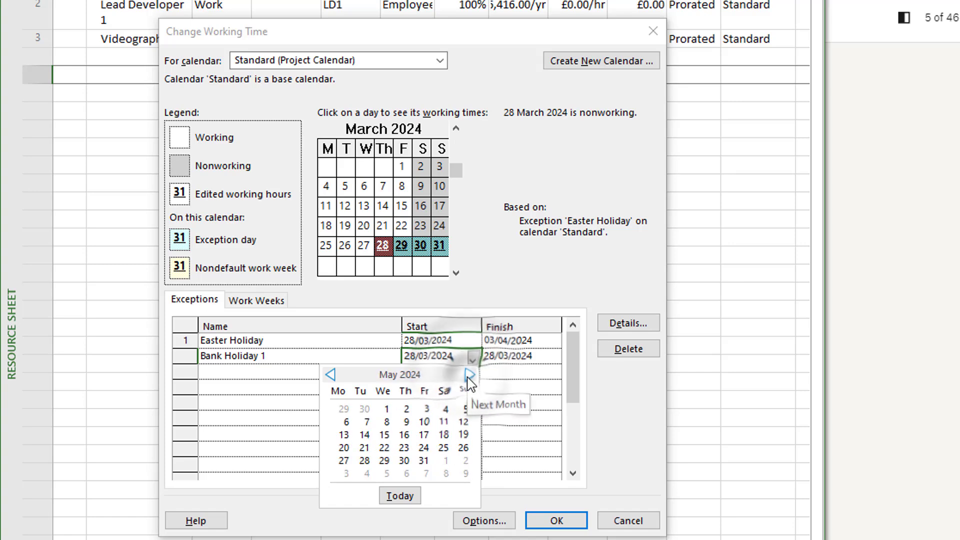
left_click(346, 422)
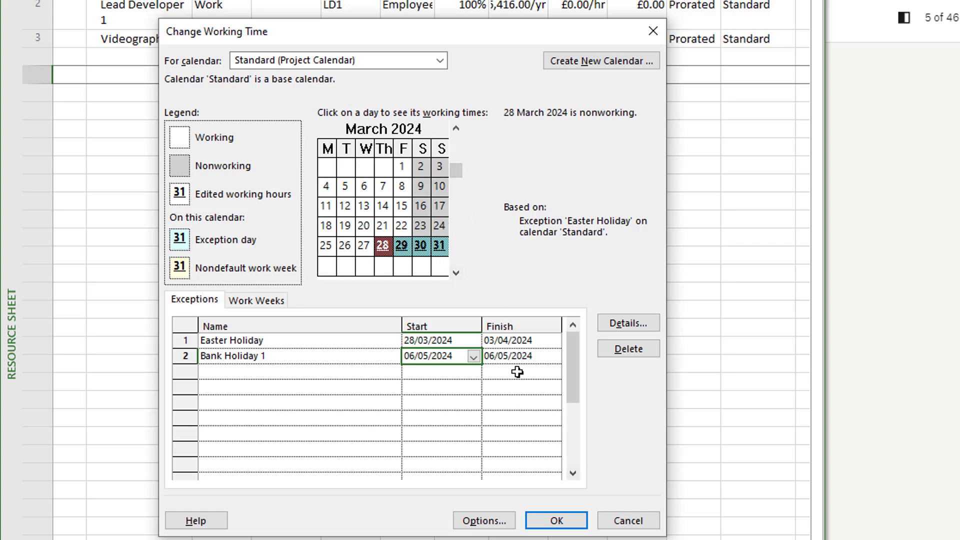
left_click(456, 273)
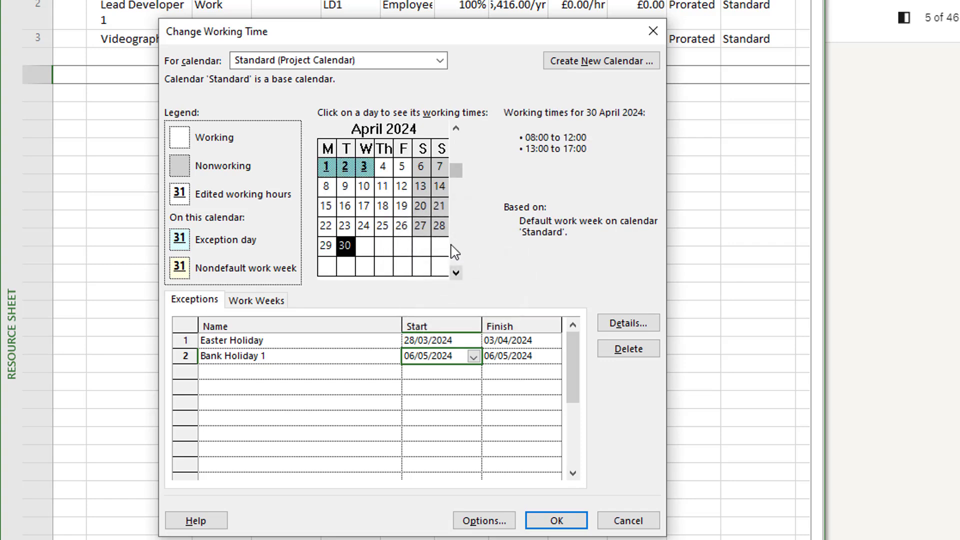
left_click(456, 273)
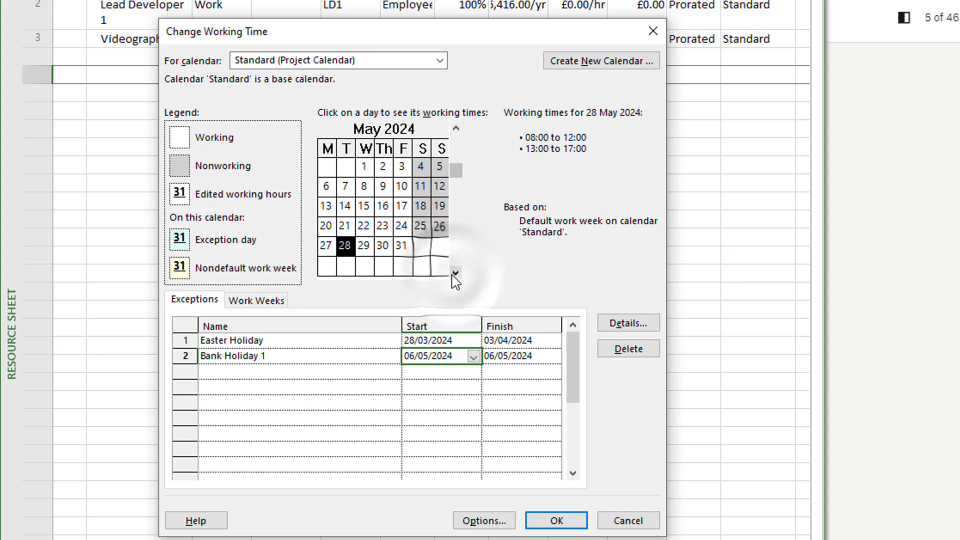
Step: Check 6 May 2024 in the calendar and add a third exception named Bank Holiday 2 with 27/05/2024 as its start date
left_click(453, 373)
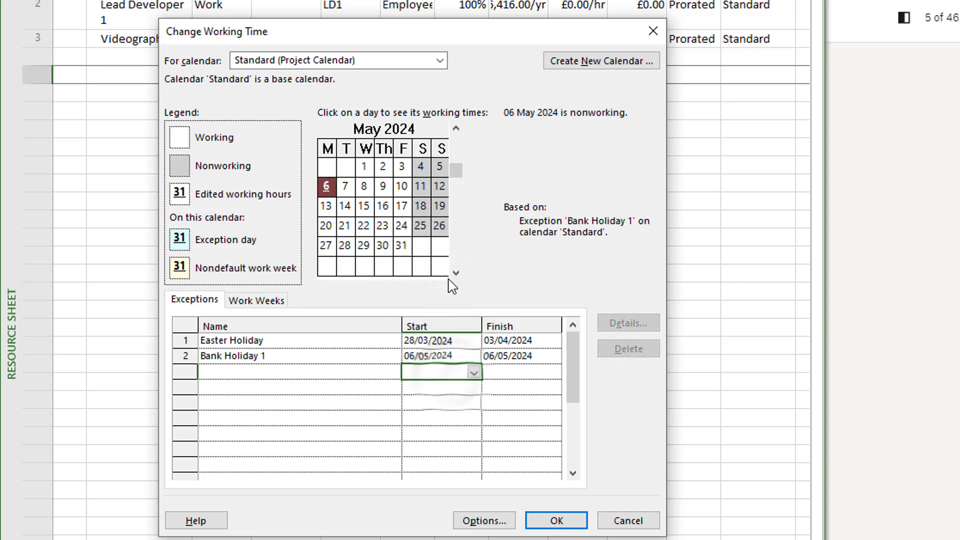
left_click(327, 188)
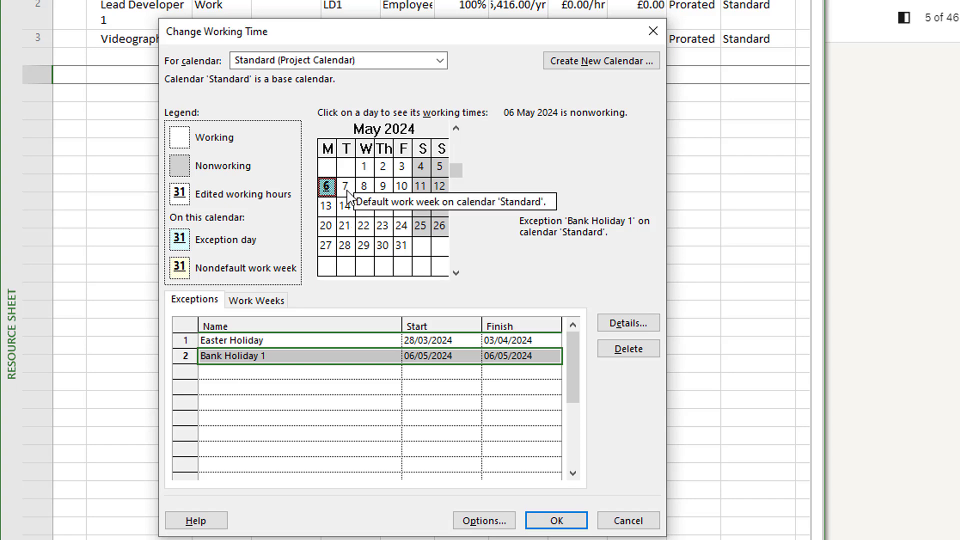
left_click(239, 374)
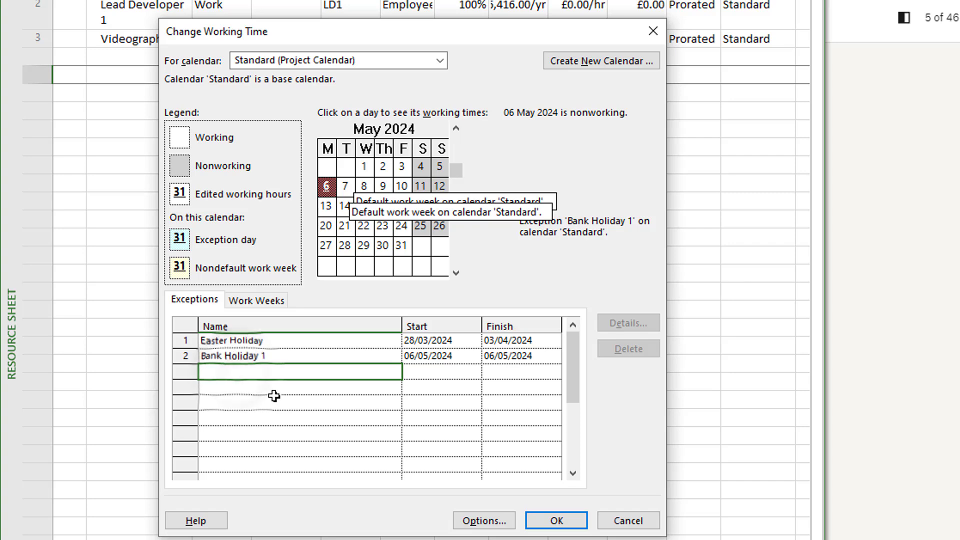
type("Bank Holiday 2")
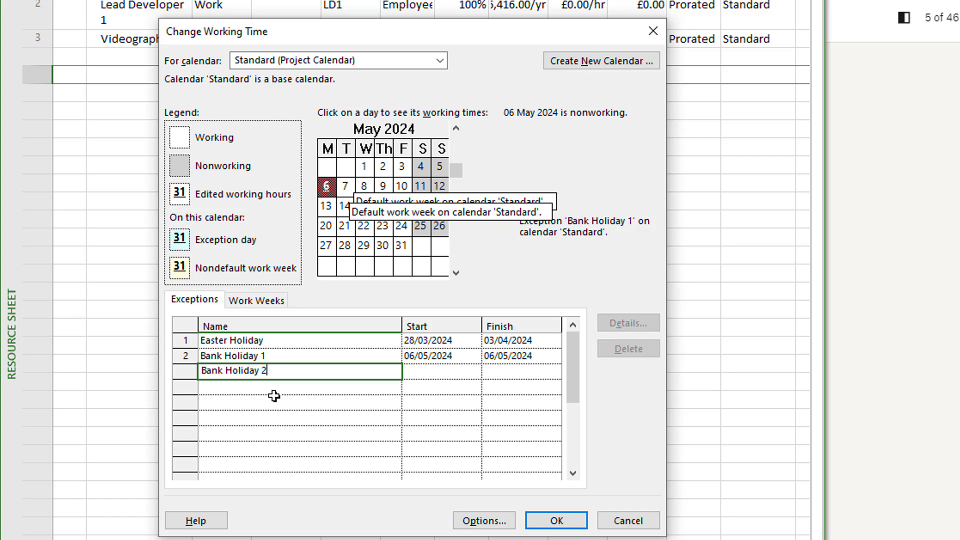
left_click(444, 373)
left_click(473, 371)
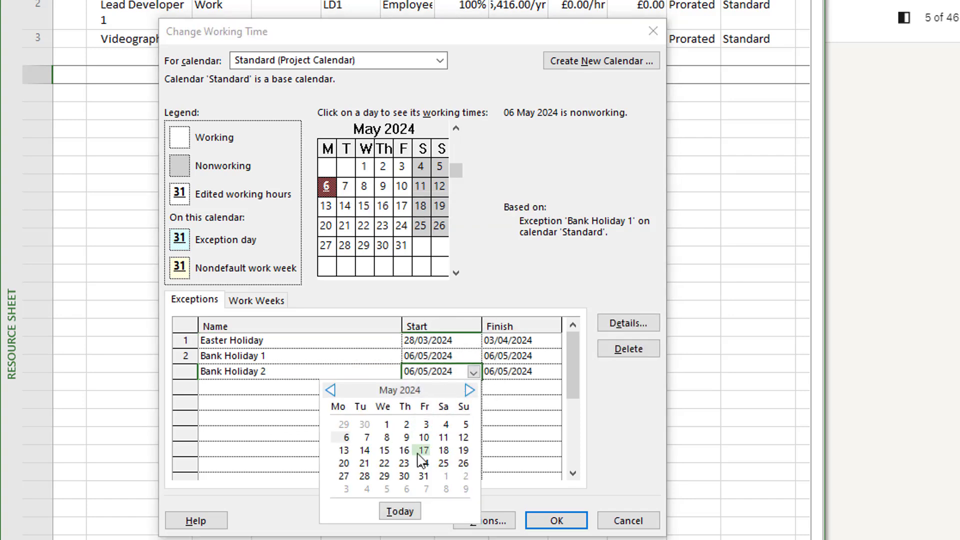
left_click(344, 476)
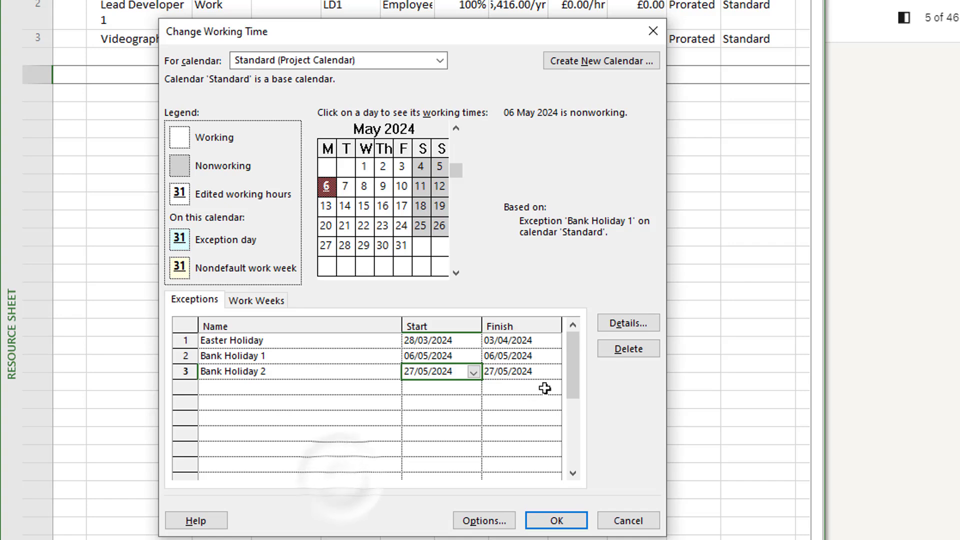
Step: Apply the calendar exceptions to the Standard project calendar and switch from the resource sheet to the Gantt Chart view
left_click(410, 264)
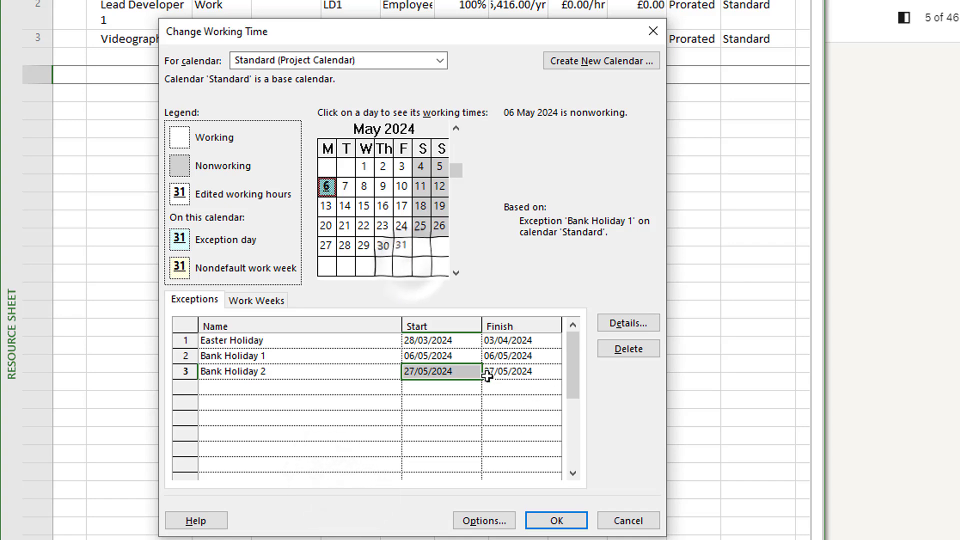
left_click(467, 371)
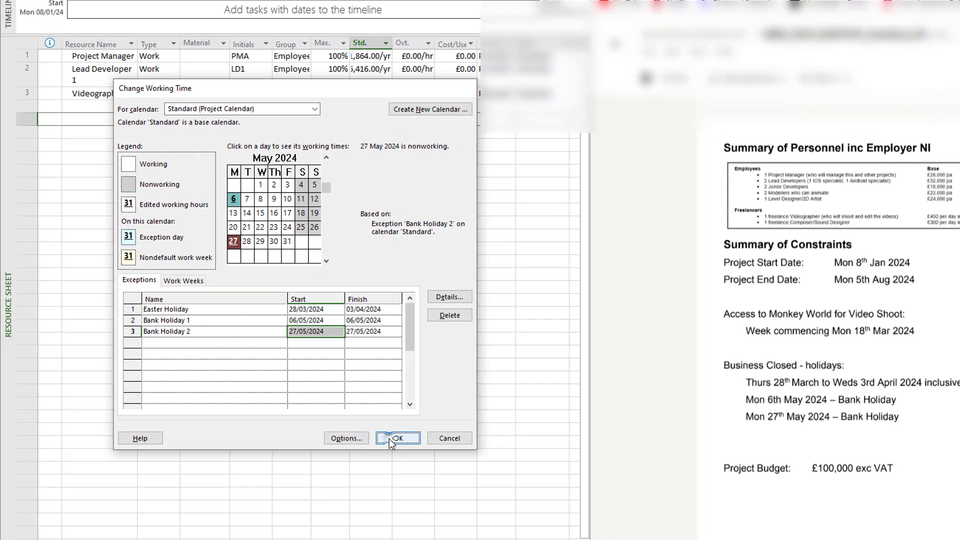
left_click(532, 520)
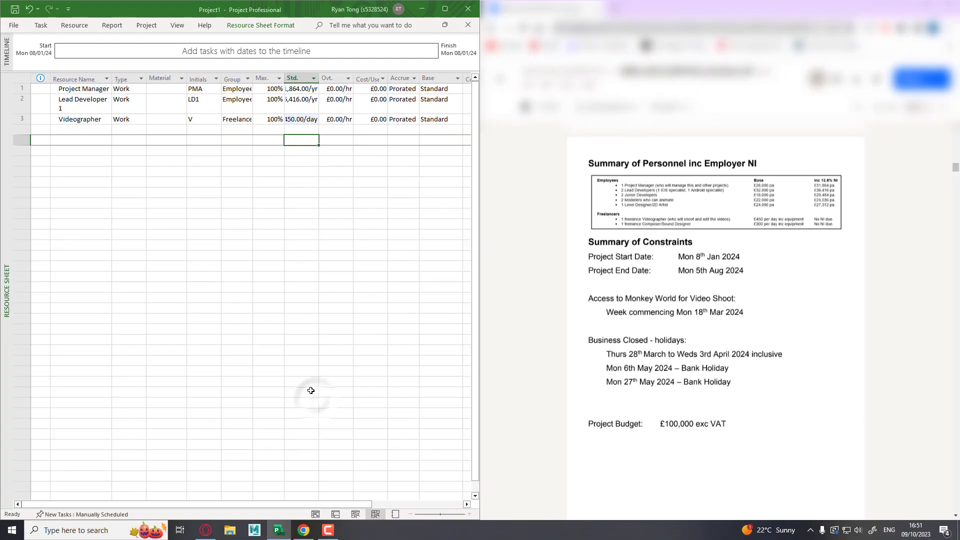
left_click(40, 25)
left_click(15, 52)
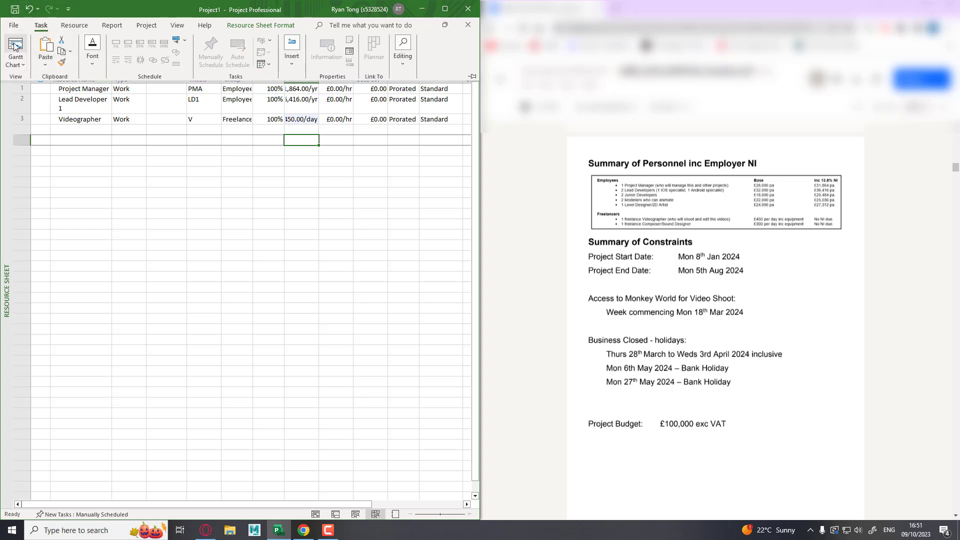